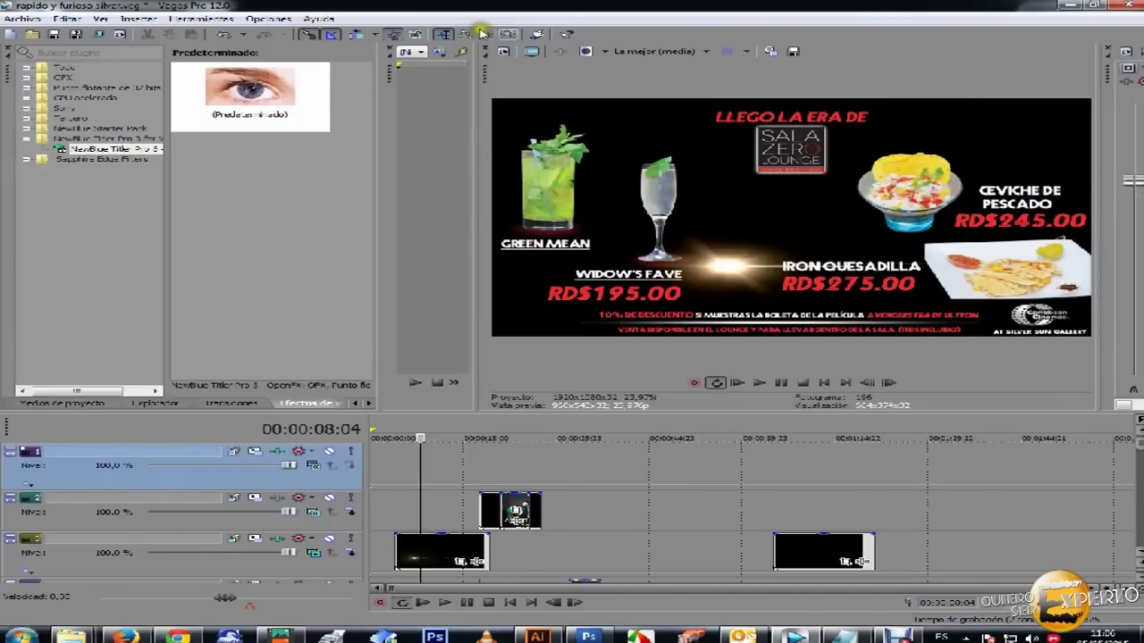
- Minimize Vegas Pro and play the Titler Pro 3 Highlights video from the Facebook page in Firefox
left_click(1072, 6)
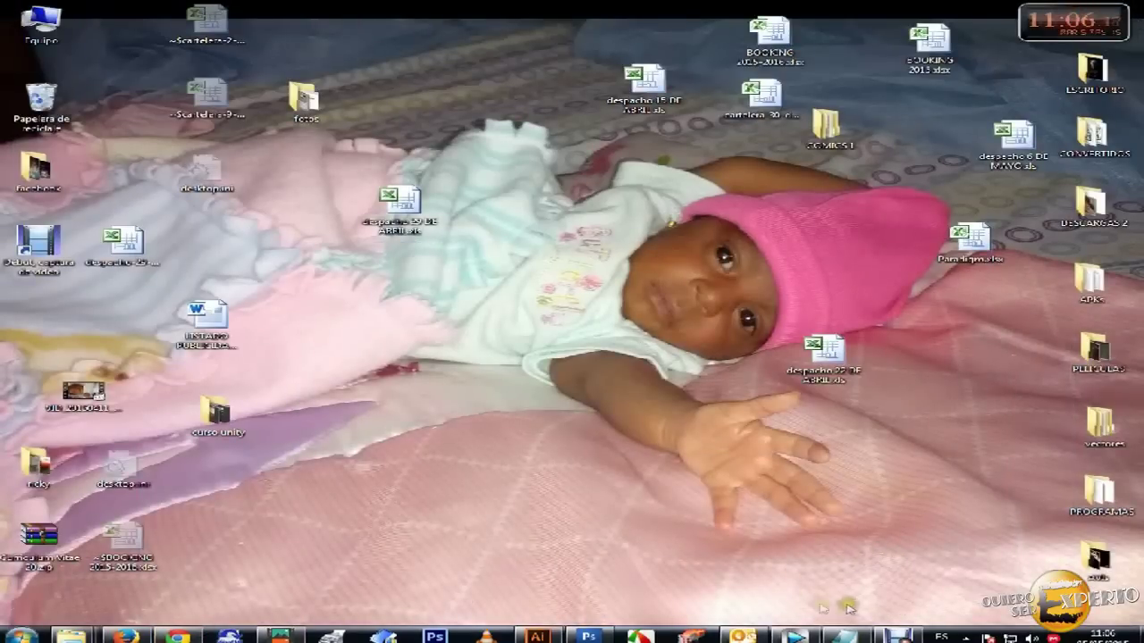
left_click(268, 625)
scroll(437, 375, "down", 5)
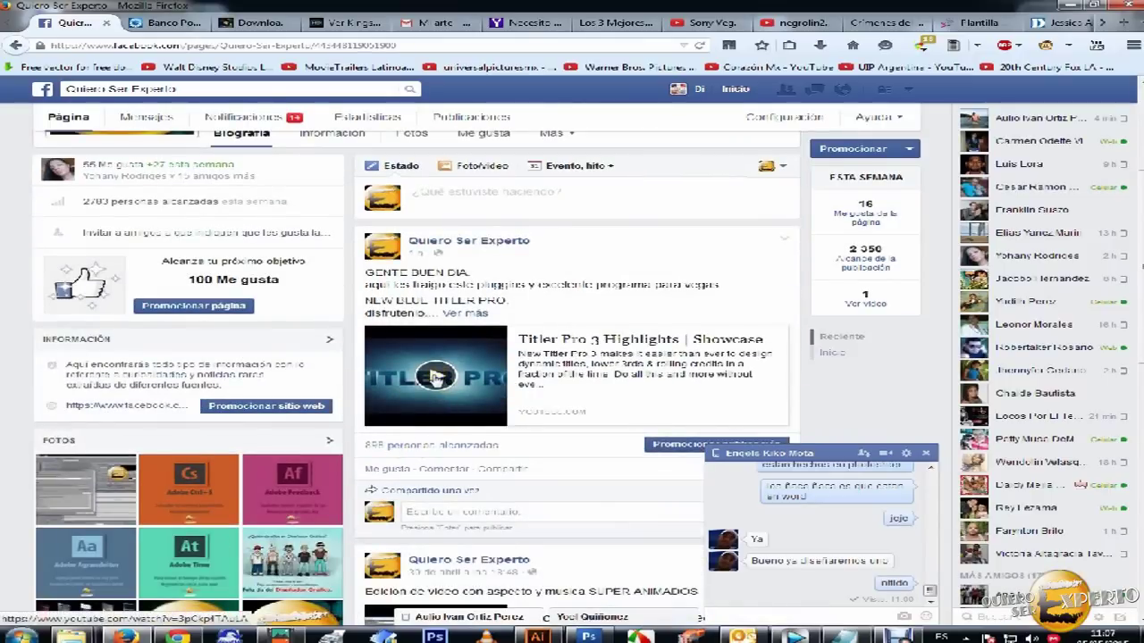
left_click(438, 377)
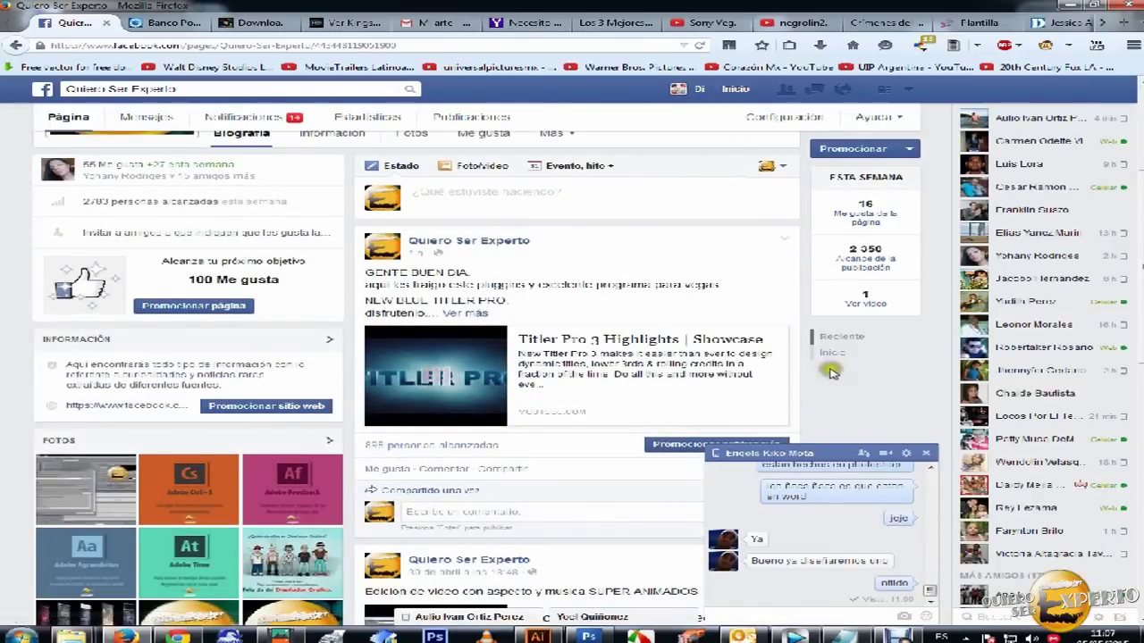
scroll(840, 402, "down", 3)
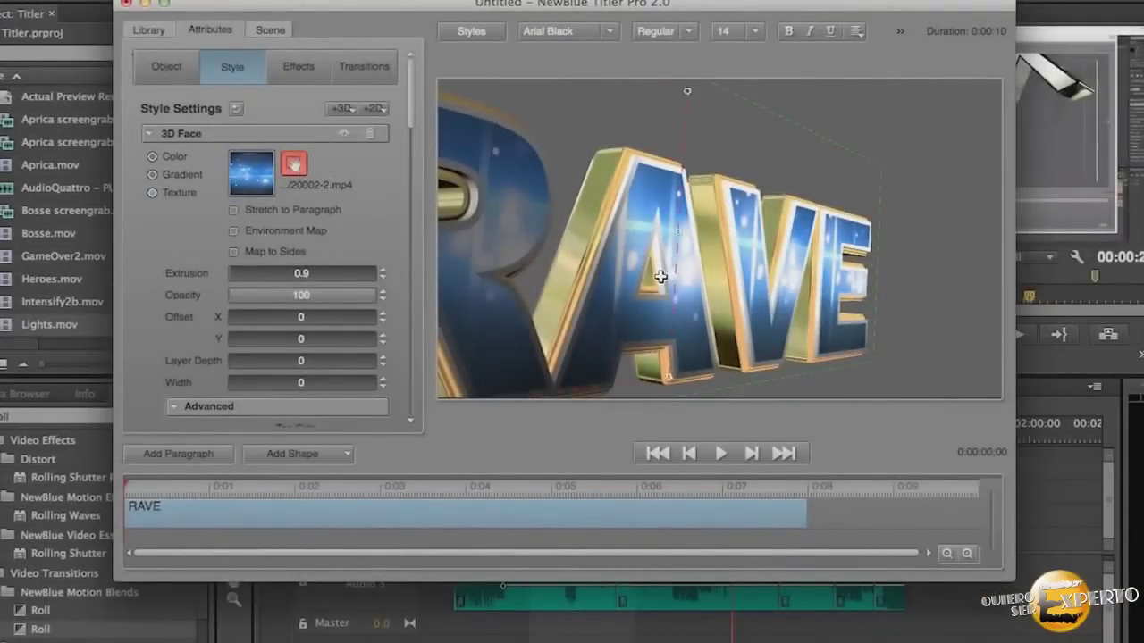
left_click_drag(660, 277, 515, 245)
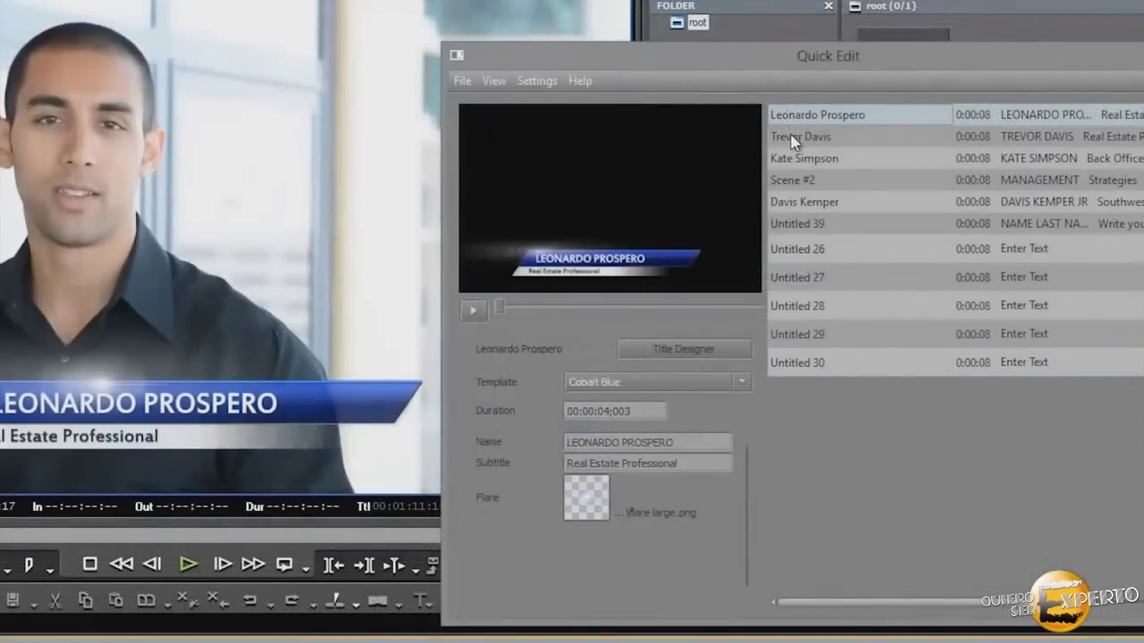
left_click(791, 138)
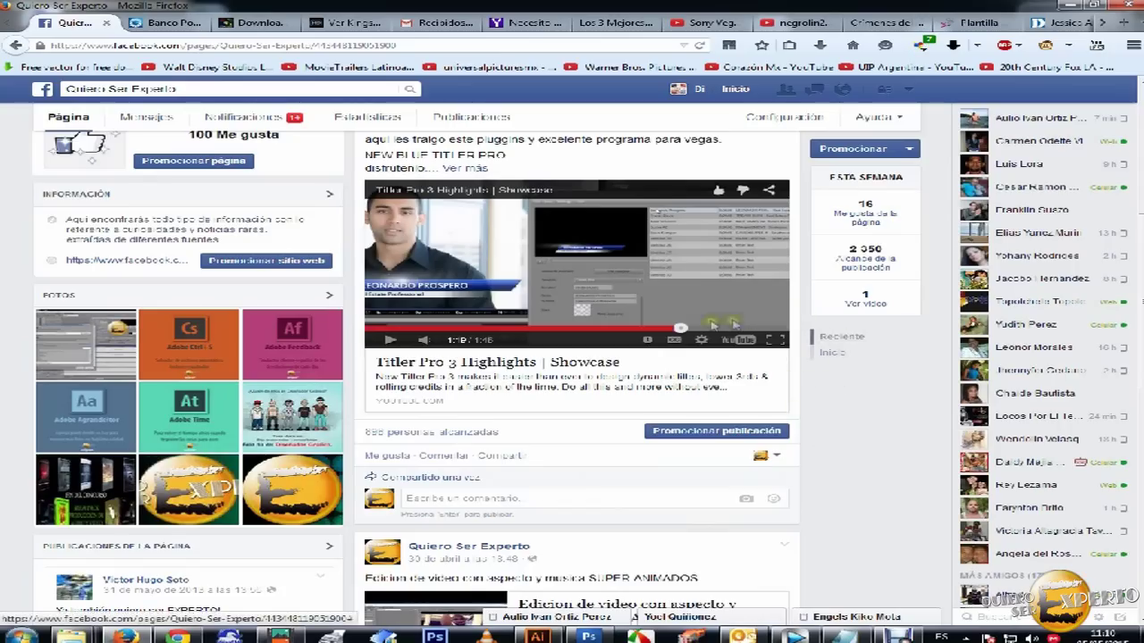
- Select the first zippyshare download URL in Notepad and move the Notepad window up and right
left_click(874, 341)
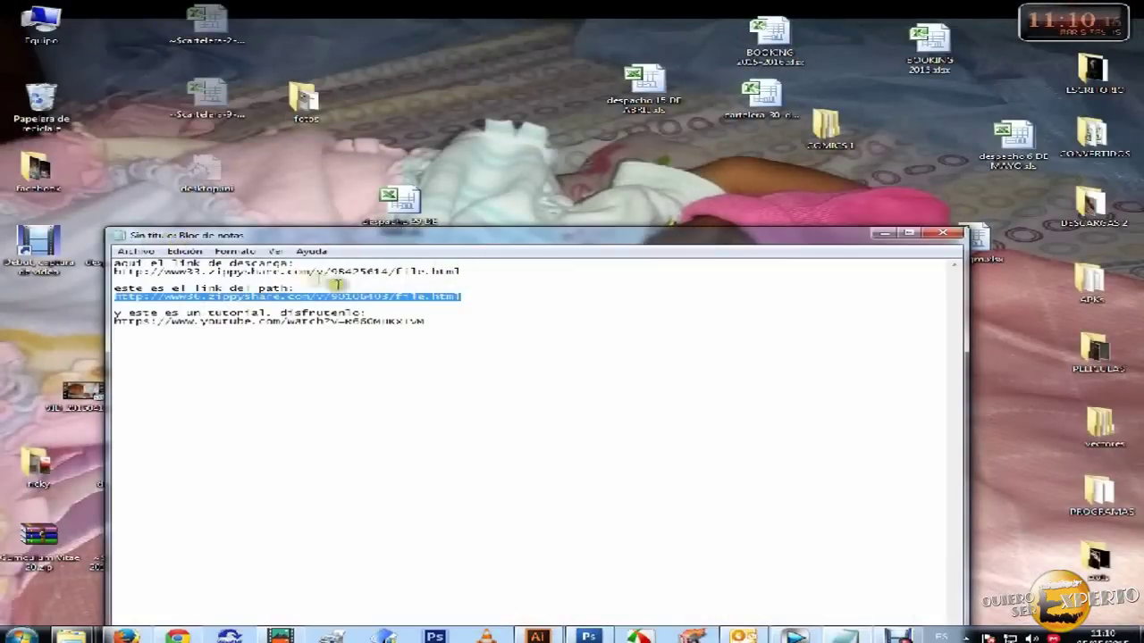
left_click(358, 284)
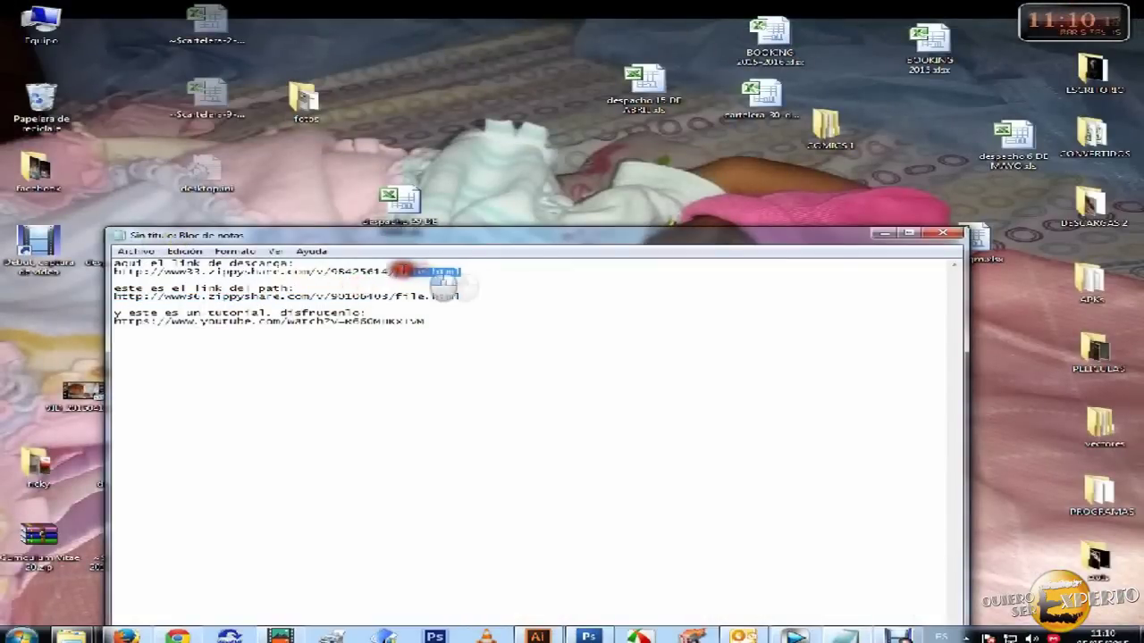
left_click_drag(402, 270, 164, 271)
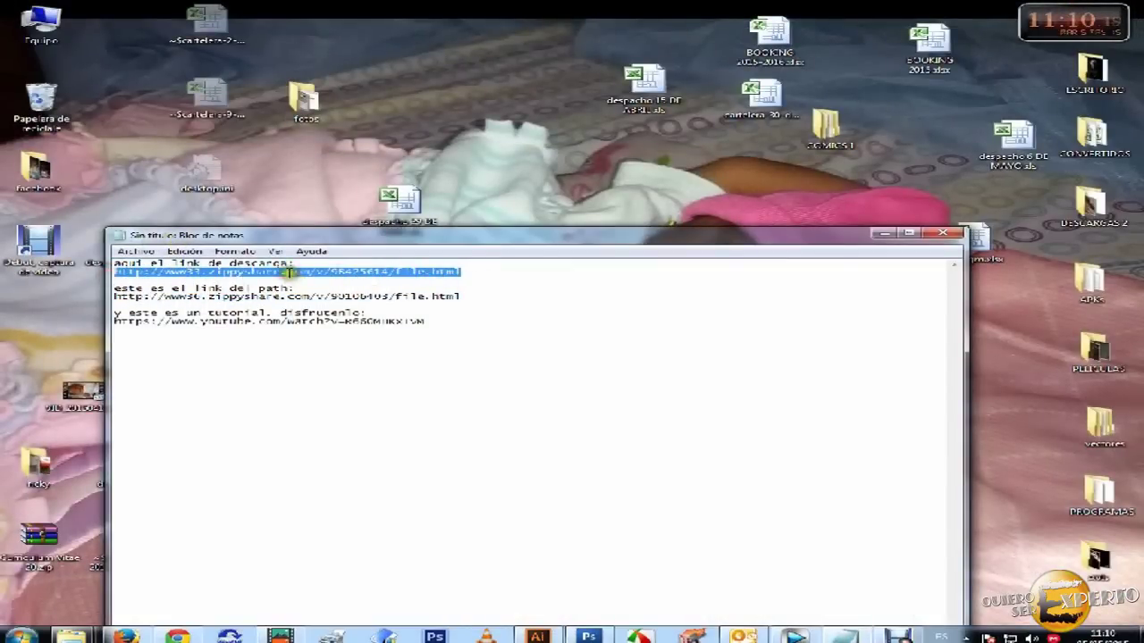
left_click_drag(330, 235, 387, 173)
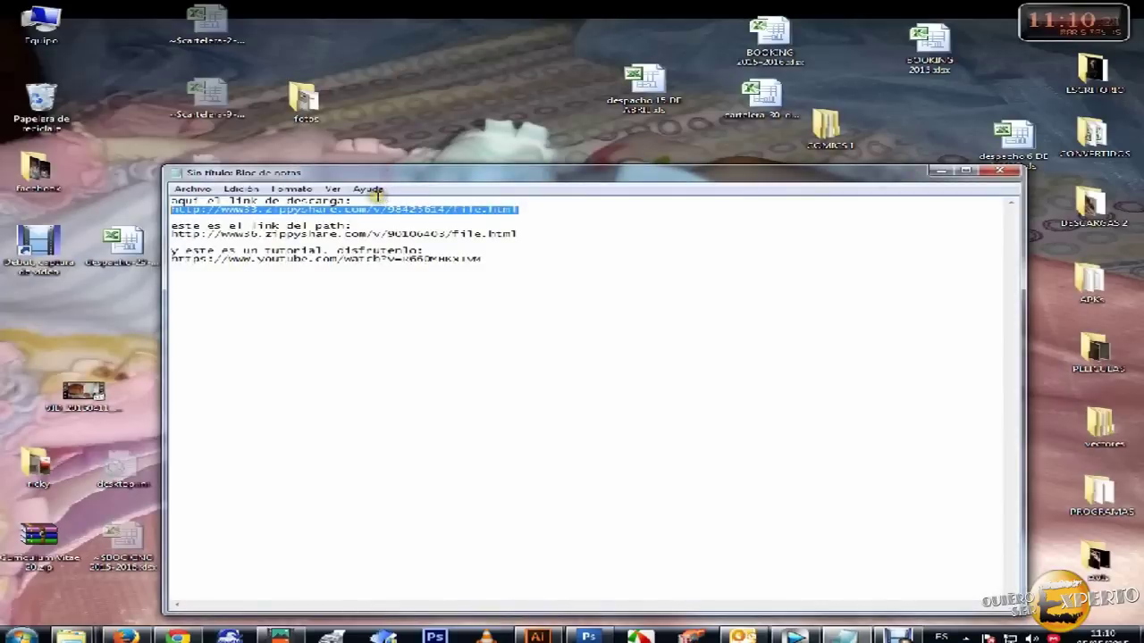
- Load the copied zippyshare URL in the Banco Popular tab, then minimize Firefox
left_click(125, 636)
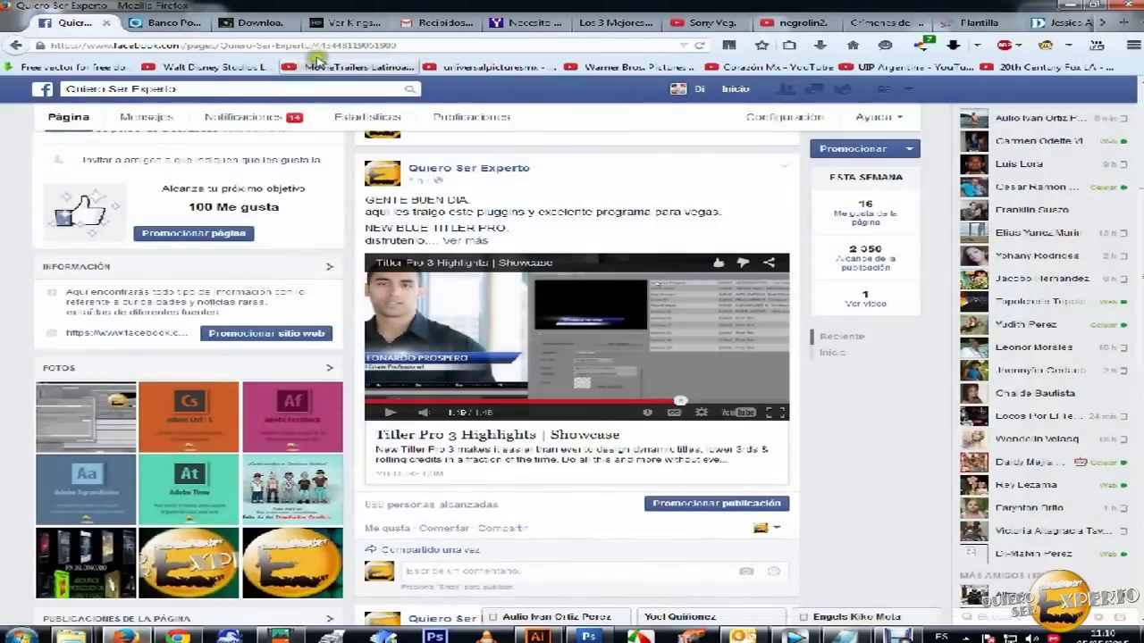
left_click(179, 27)
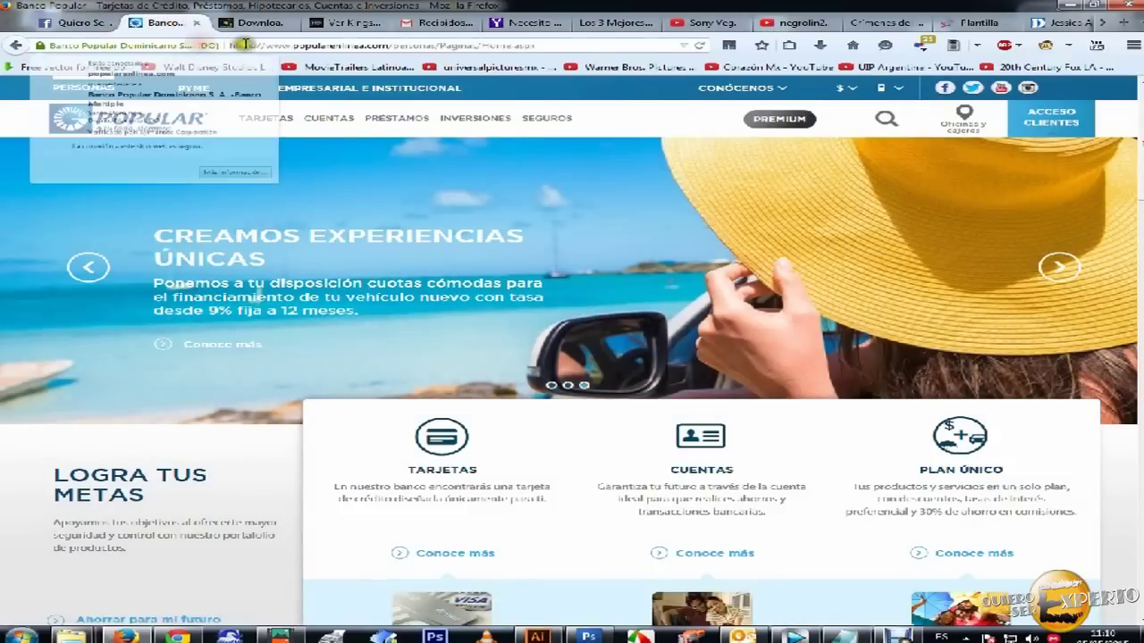
left_click(323, 49)
type("http://www33.zippyshare.com/v/98425611/file.html")
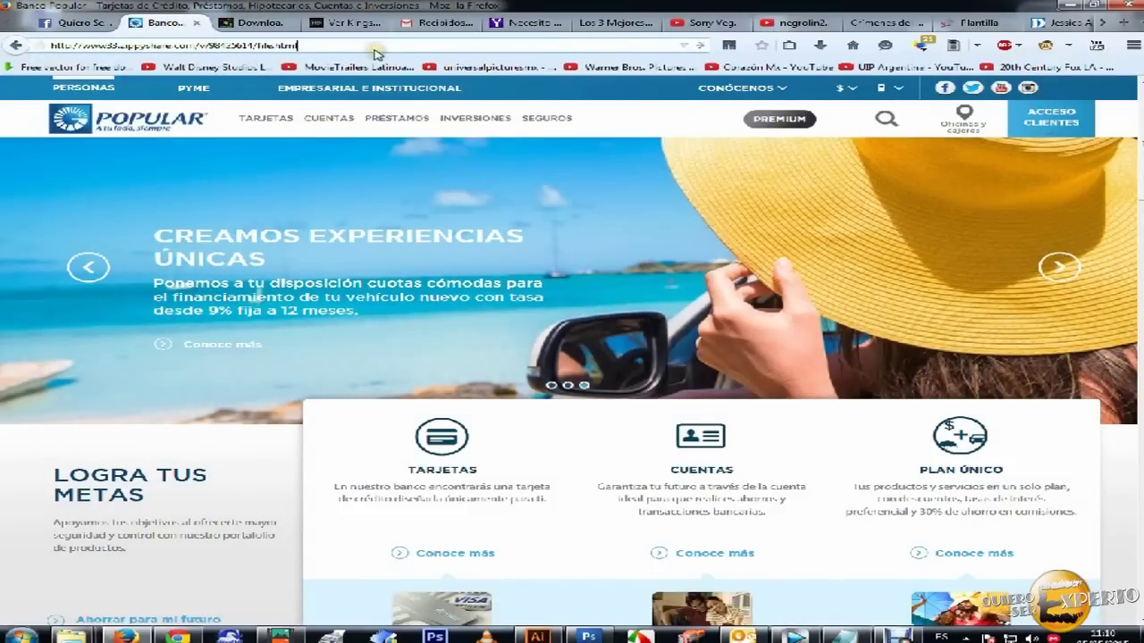
key("Return")
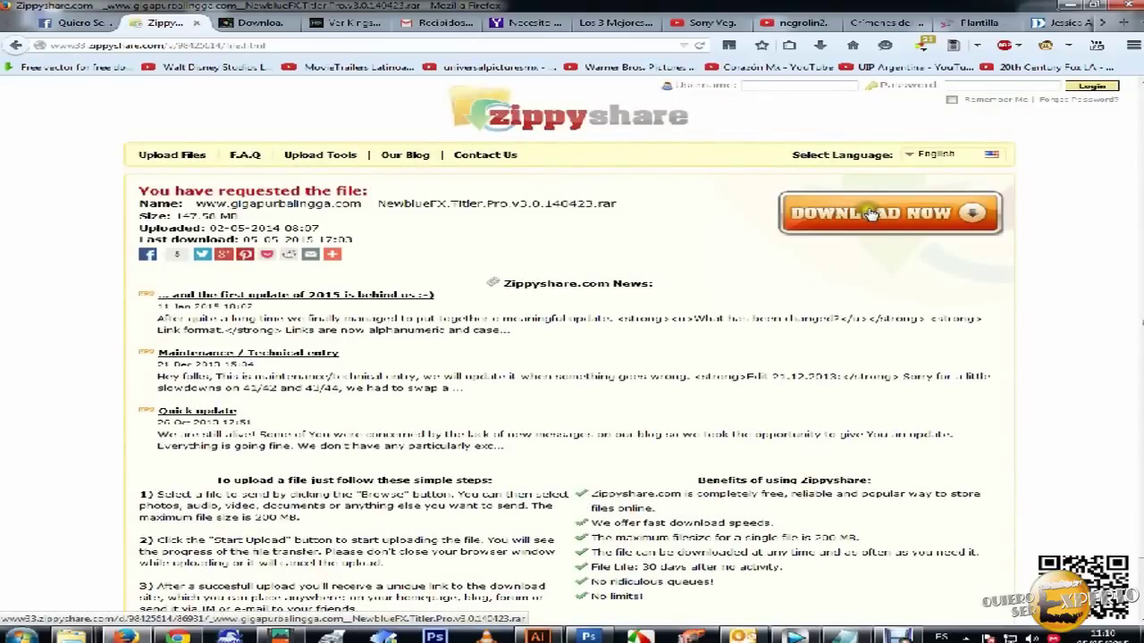
left_click(1072, 7)
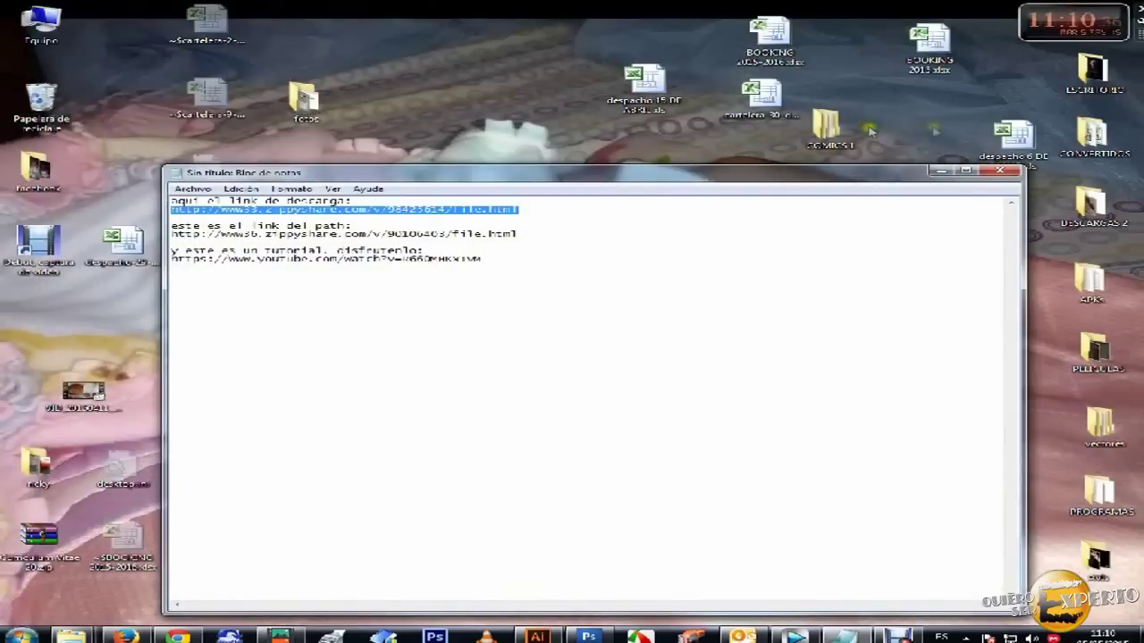
- Minimize Notepad, bring up the PROGRAMAS folder window and check the Titler Pro v3.0 rar archive
left_click(937, 172)
mouse_move(71, 636)
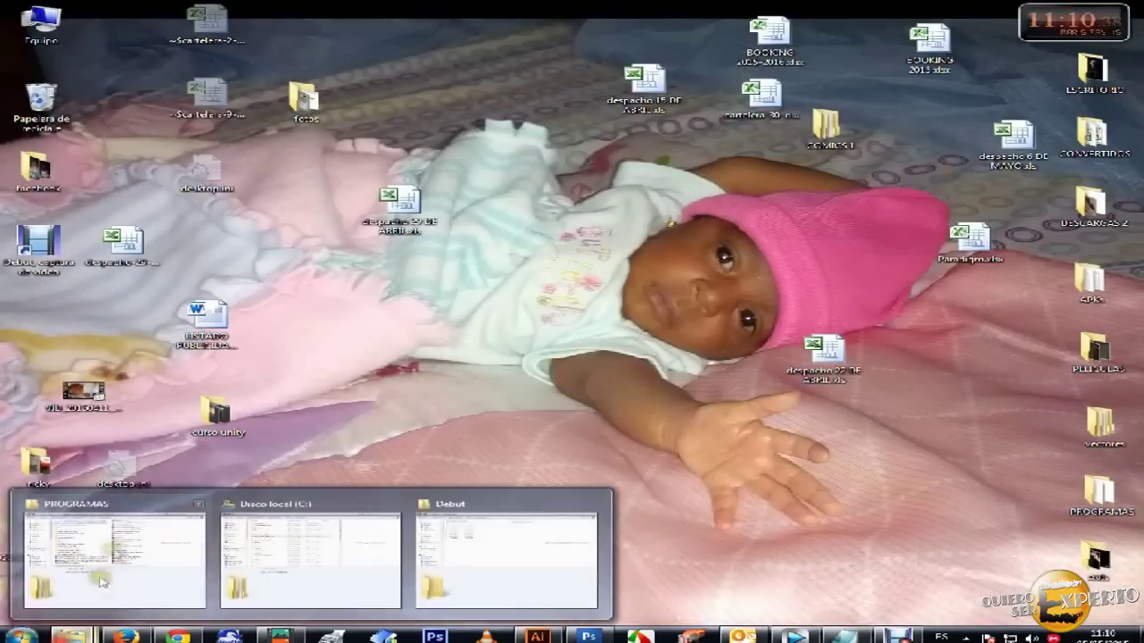
left_click(136, 531)
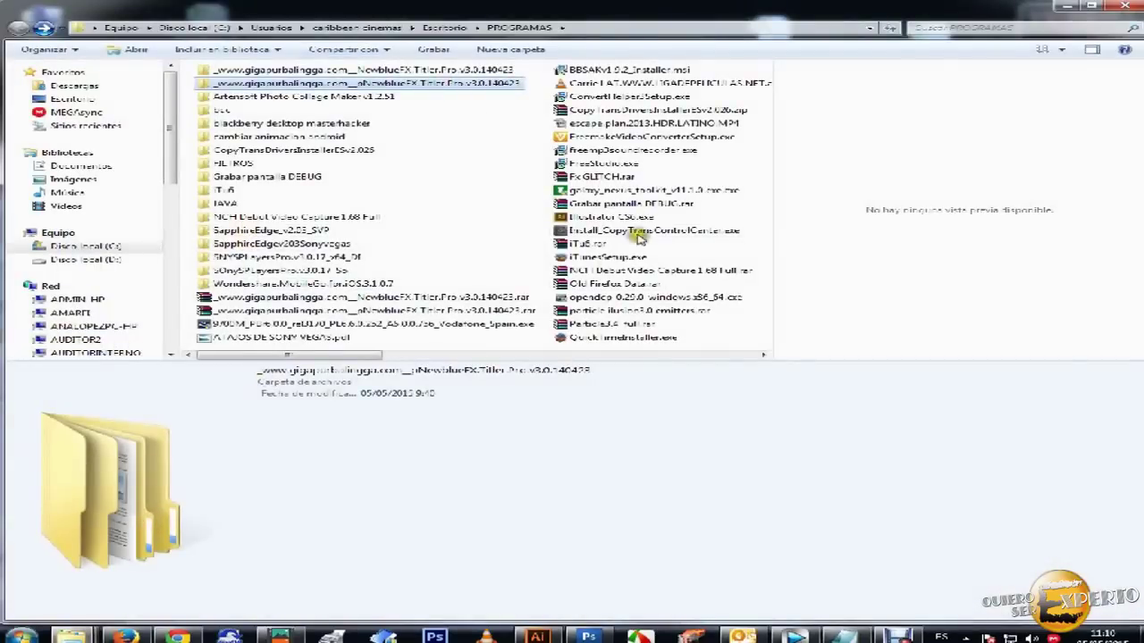
left_click_drag(308, 359, 474, 350)
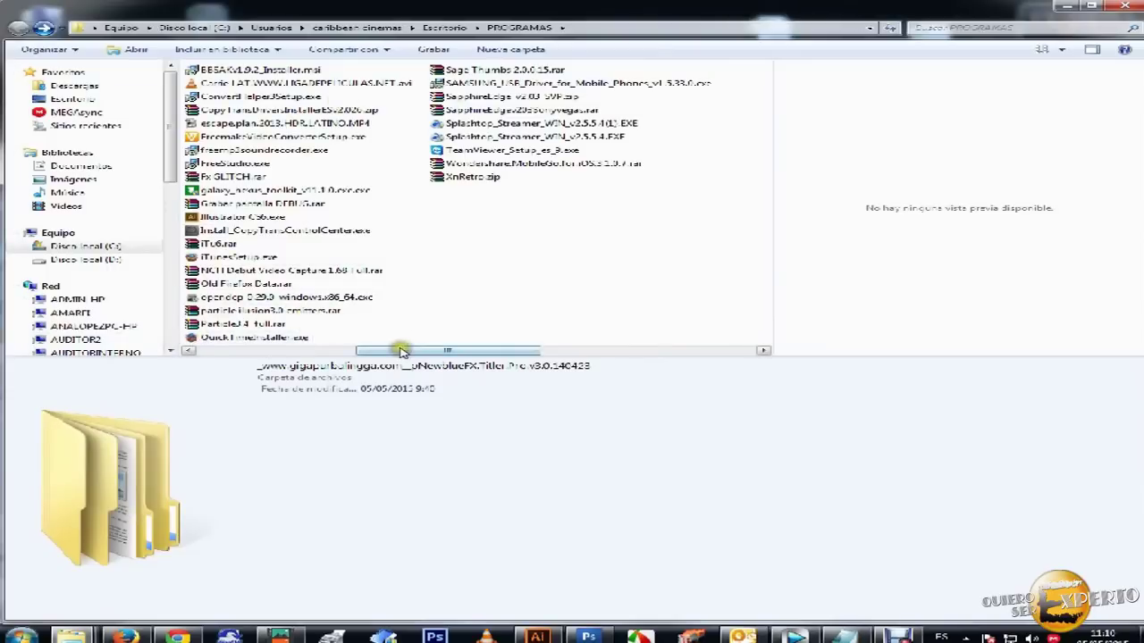
left_click_drag(402, 352, 275, 350)
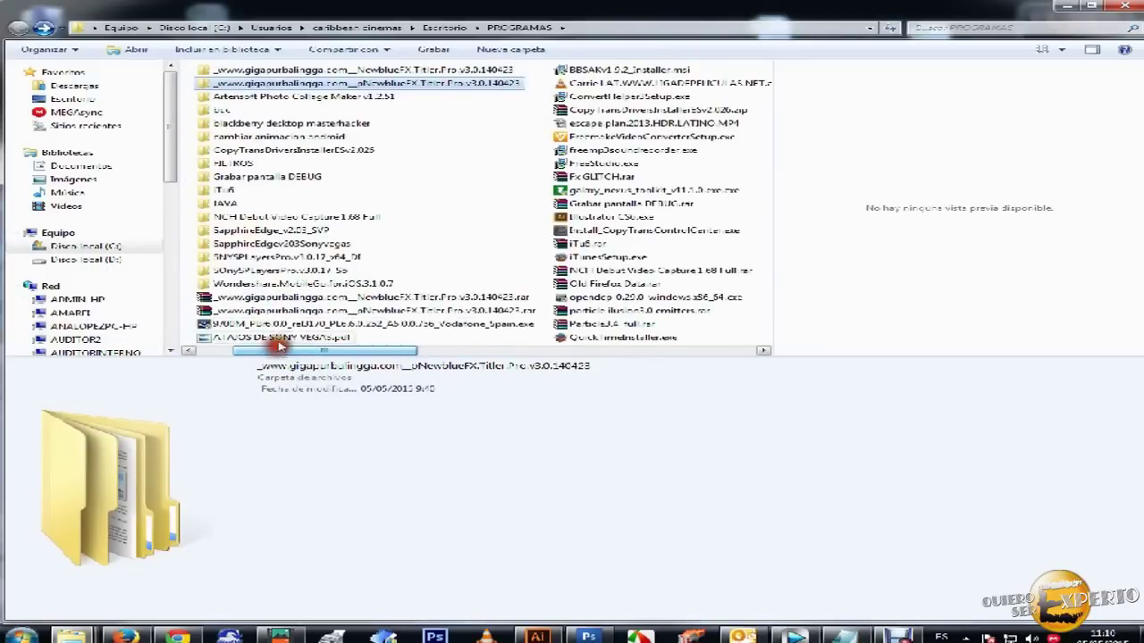
left_click(268, 296)
- Open the extracted NewblueFX Titler Pro folder and its subfolder, and launch NewBlueTitlerPro.exe
left_click(290, 82)
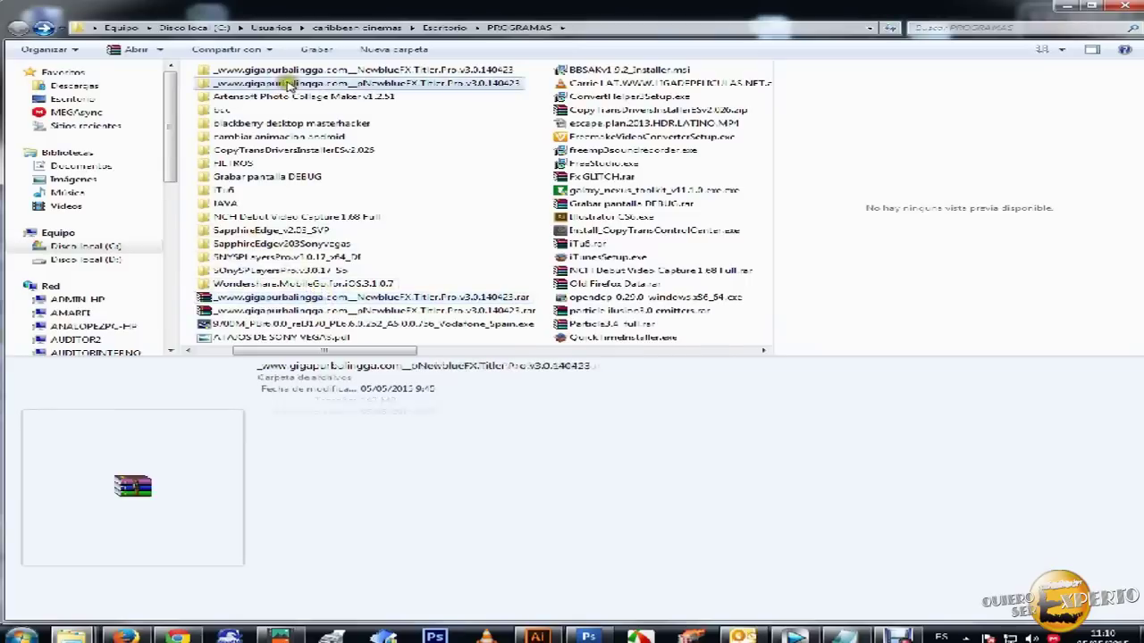
double_click(317, 72)
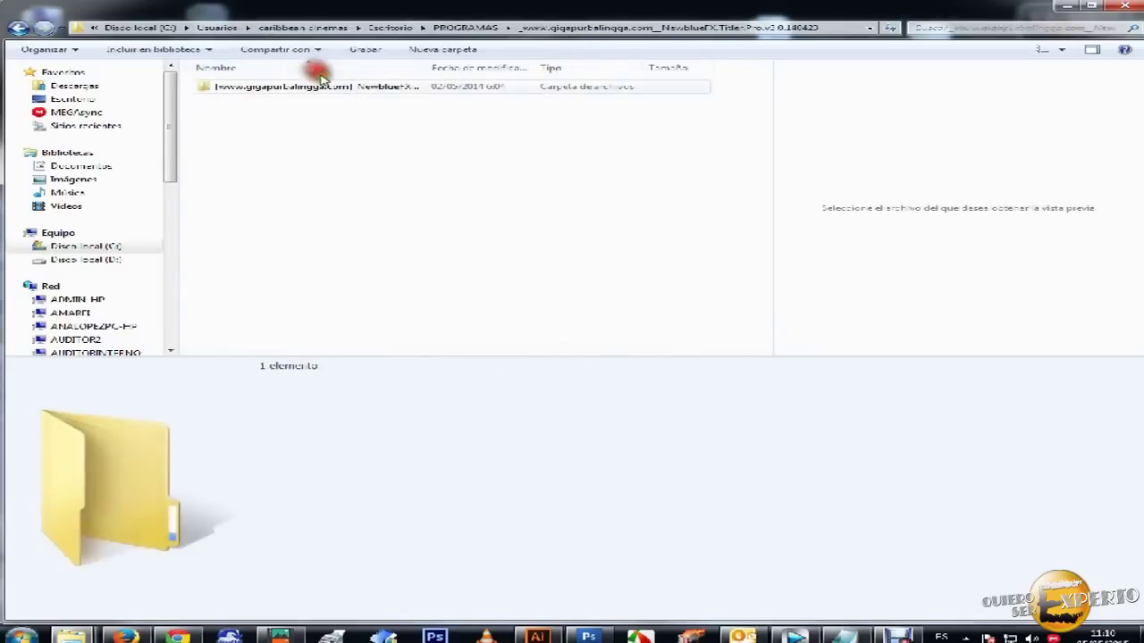
double_click(264, 88)
left_click(265, 85)
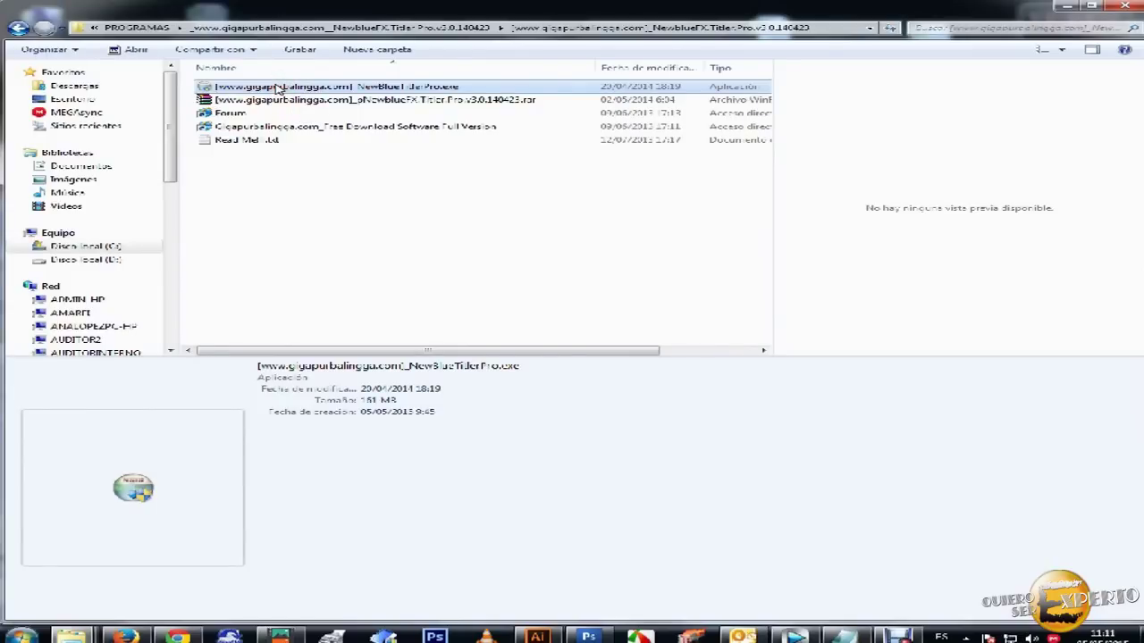
double_click(277, 86)
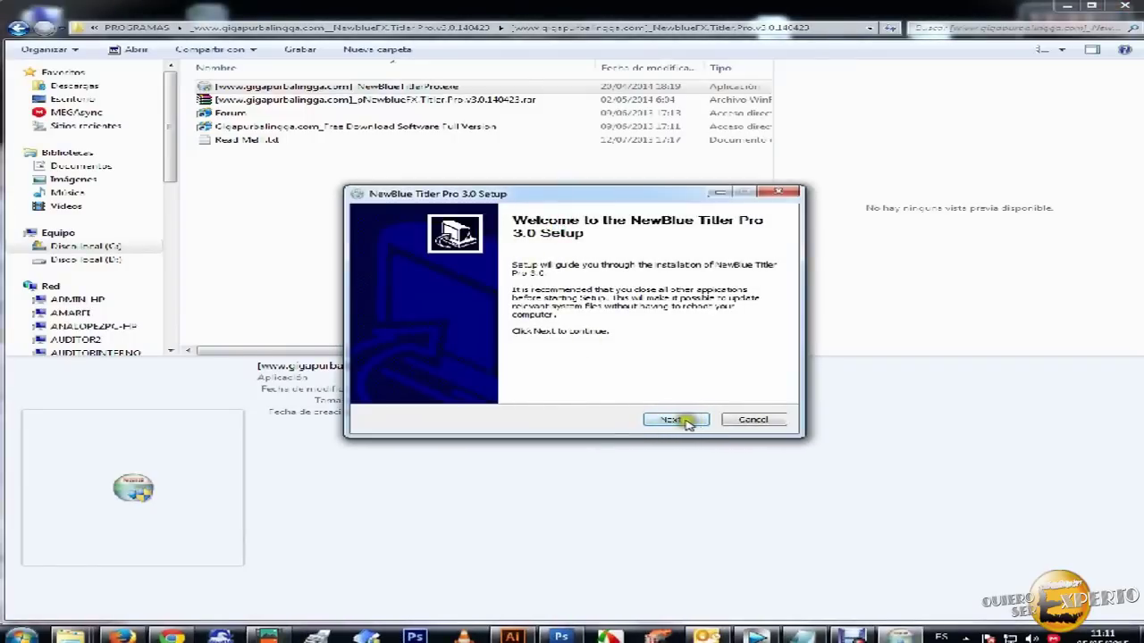
- Advance to Choose Components and scroll through the component list
left_click(676, 420)
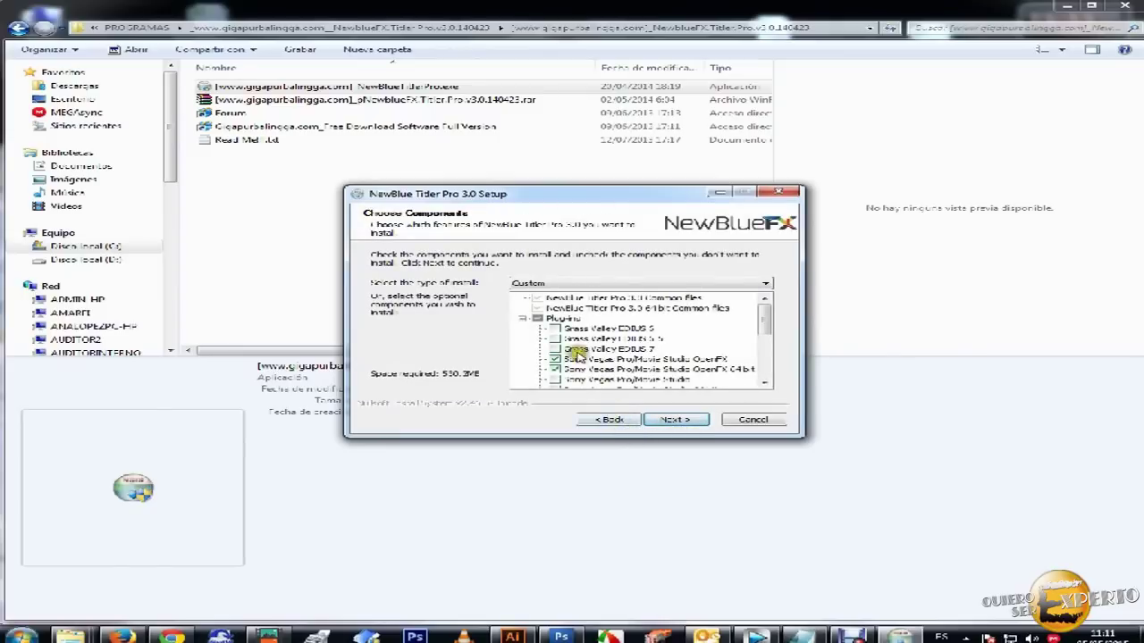
left_click_drag(764, 322, 771, 334)
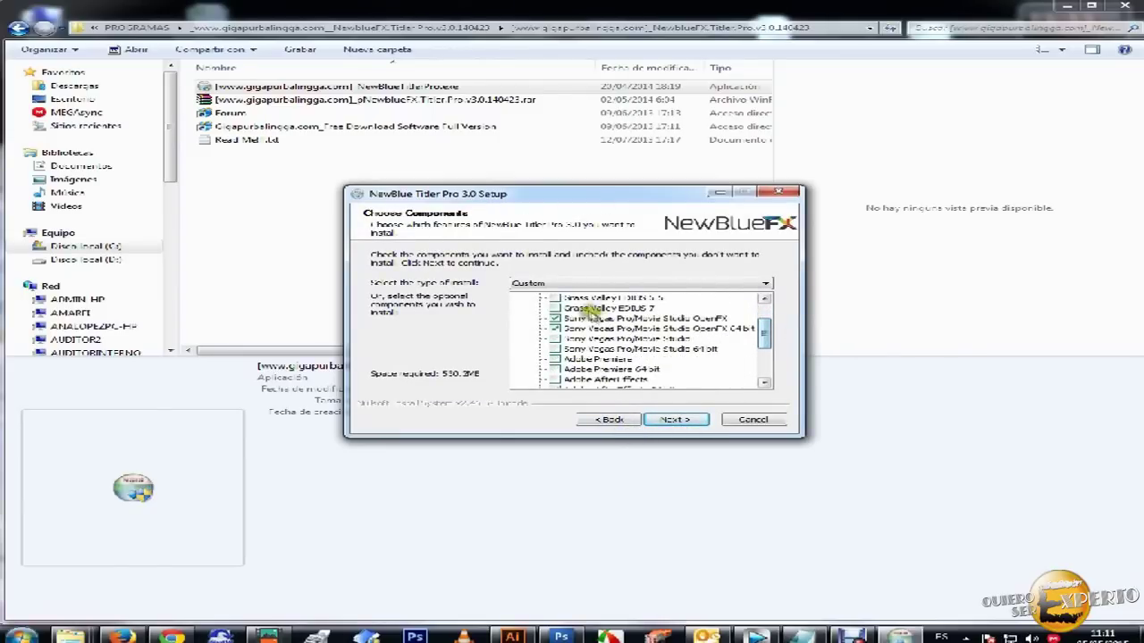
left_click_drag(764, 332, 772, 357)
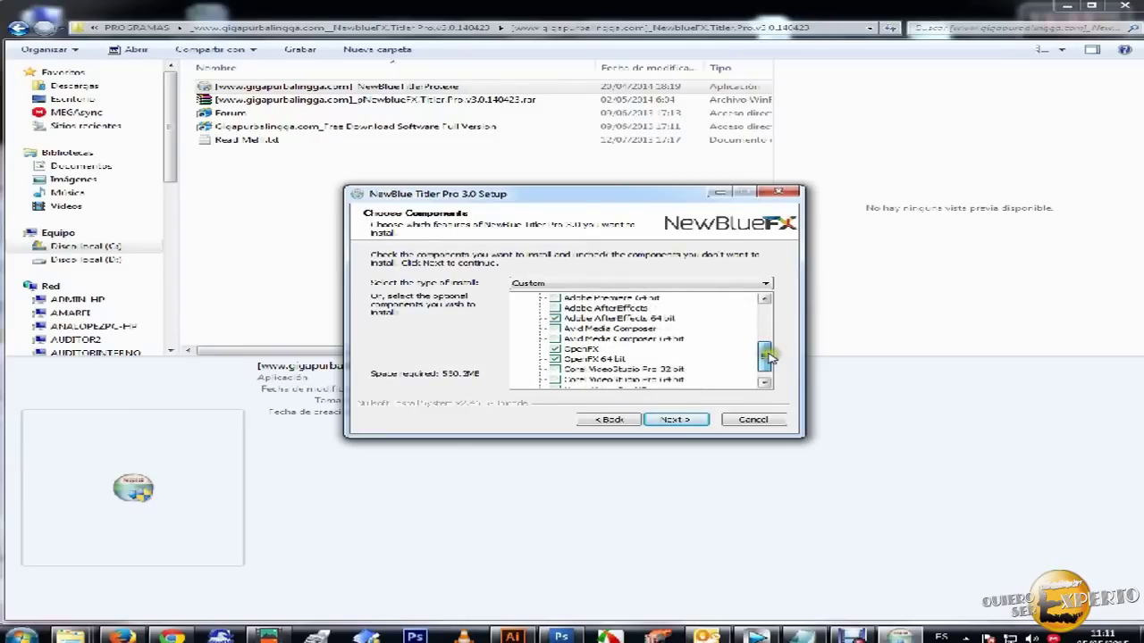
left_click_drag(769, 359, 771, 364)
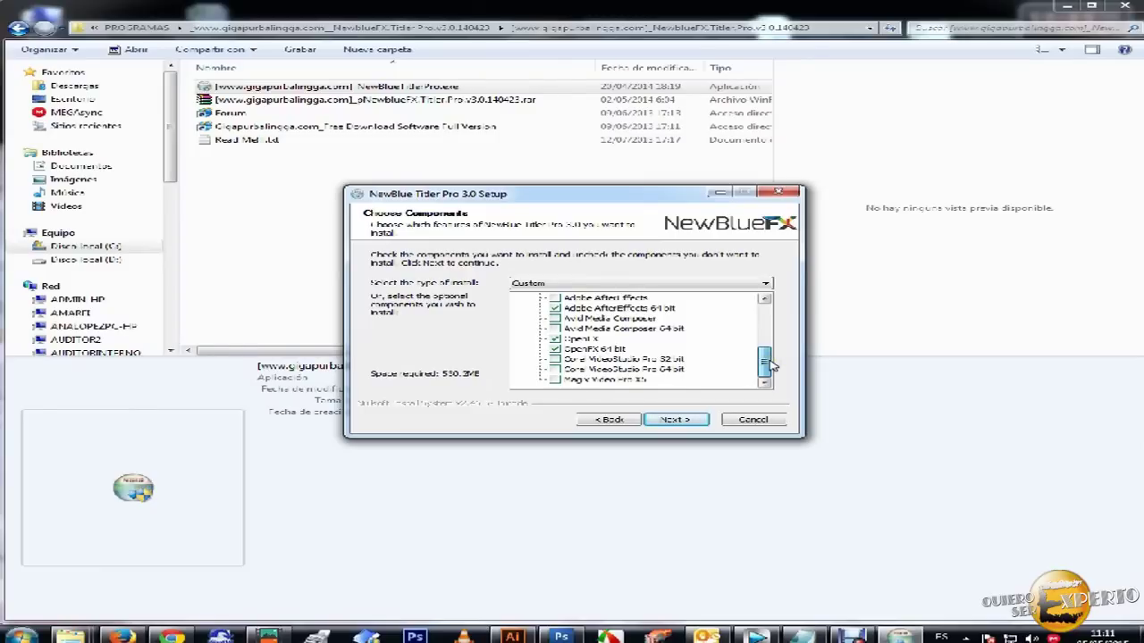
left_click_drag(770, 364, 776, 349)
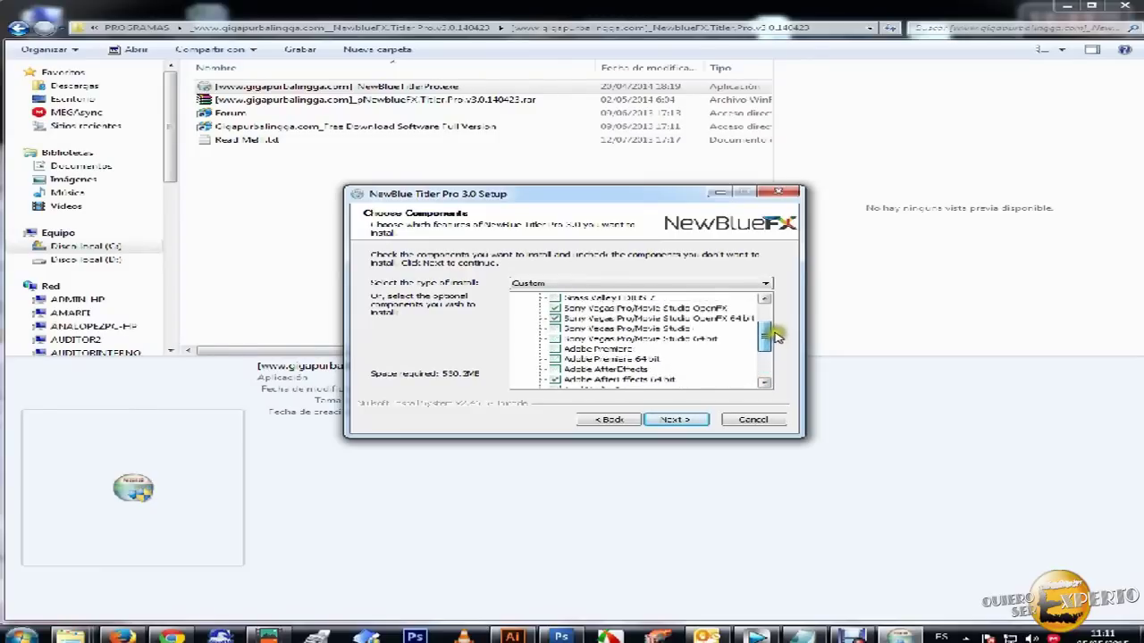
left_click_drag(776, 335, 776, 319)
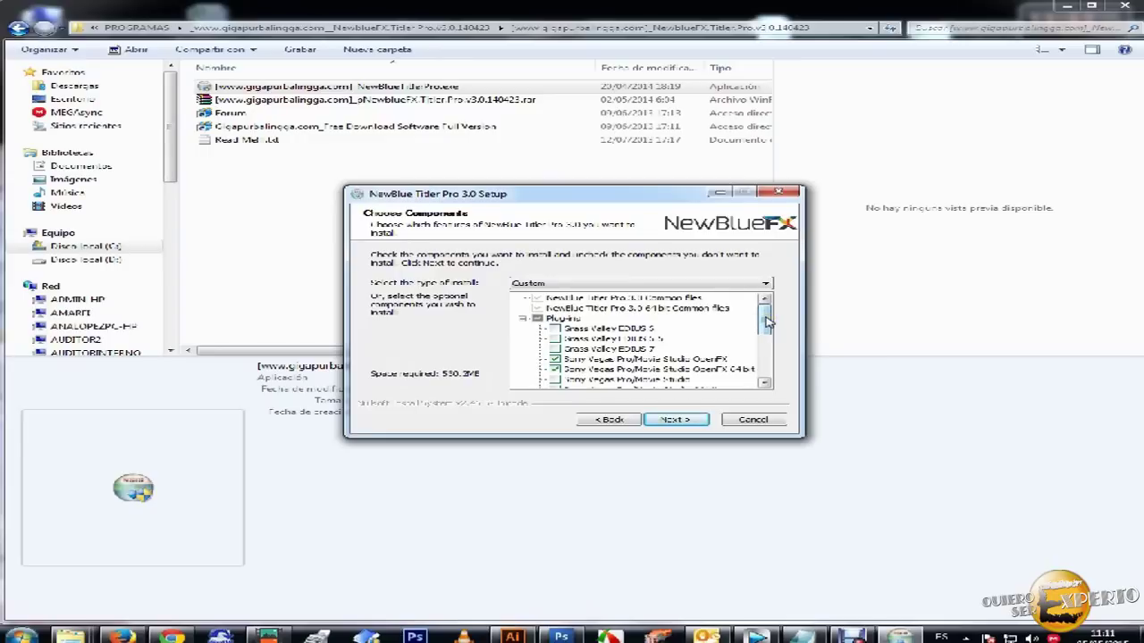
- Include the Sony Vegas Pro/Movie Studio OpenFX plug-in entries and accept the component selection
left_click_drag(582, 192, 644, 202)
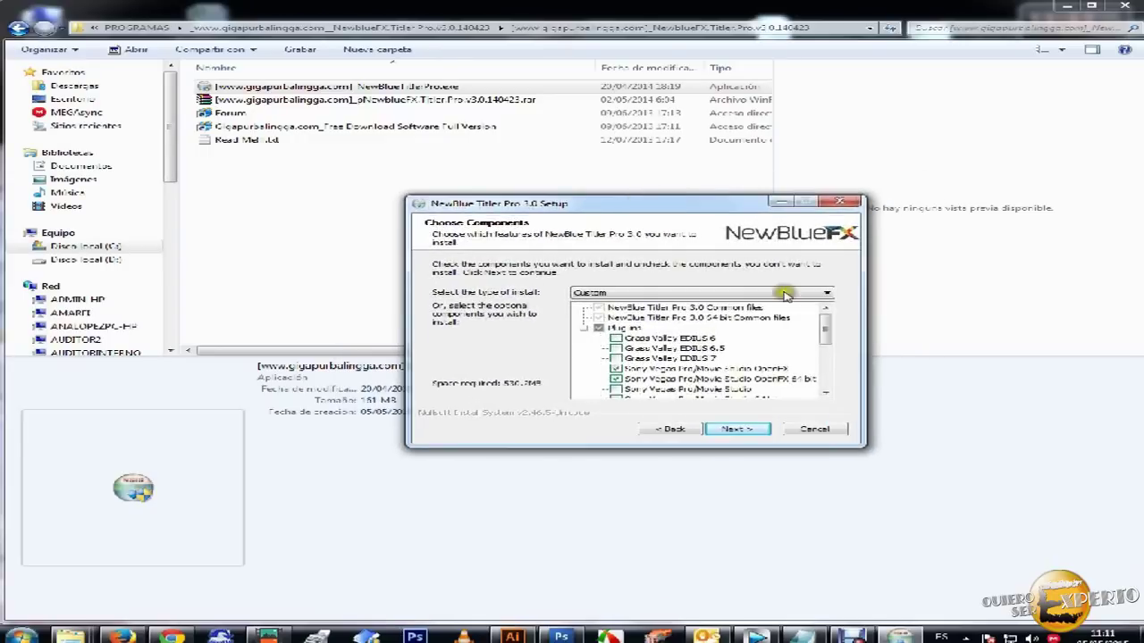
left_click_drag(824, 327, 828, 344)
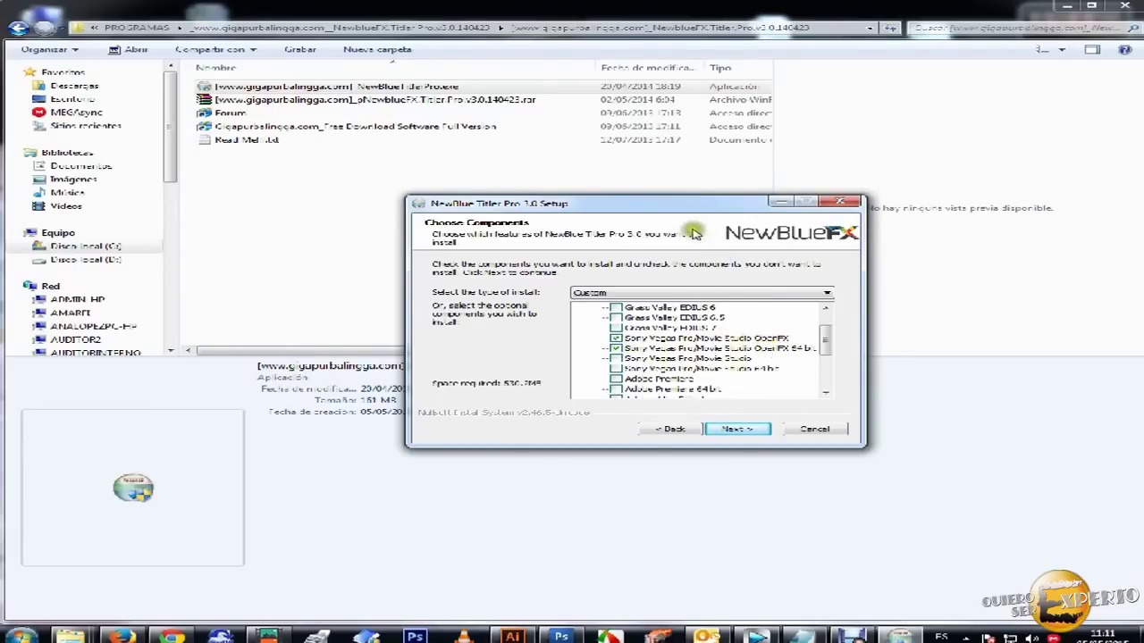
left_click_drag(677, 200, 667, 193)
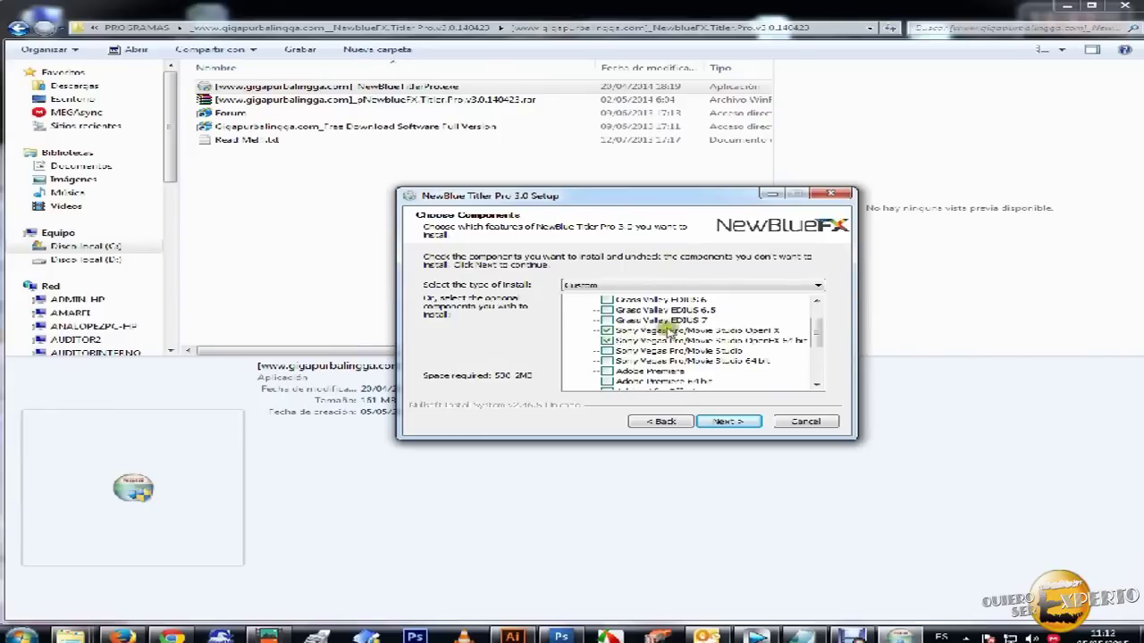
left_click_drag(817, 327, 819, 346)
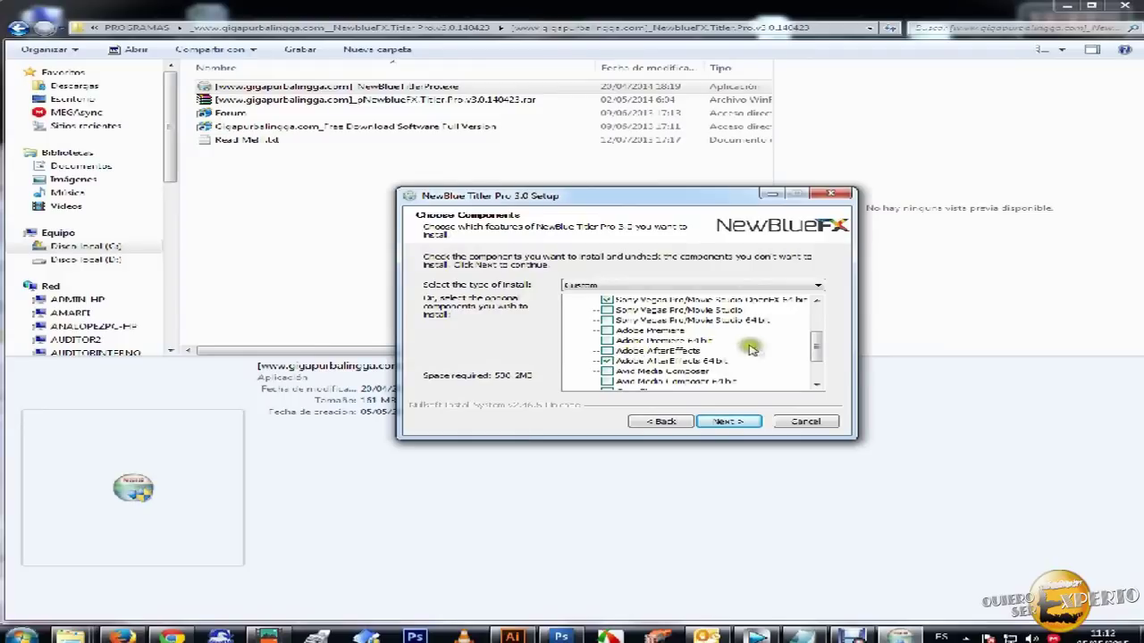
left_click_drag(816, 349, 816, 359)
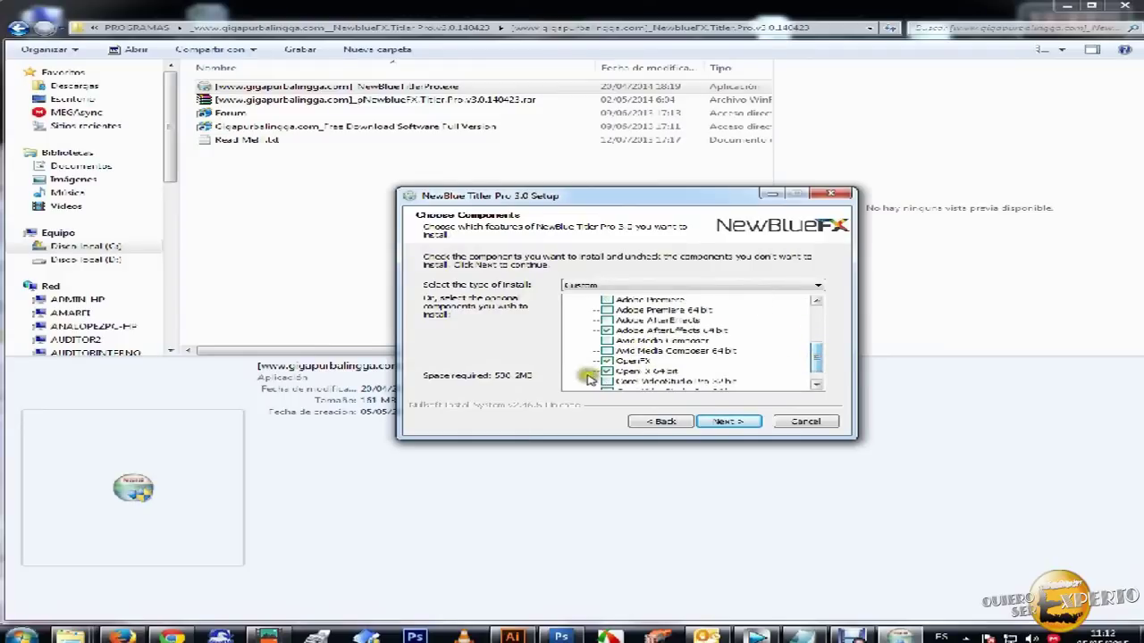
left_click_drag(816, 359, 820, 322)
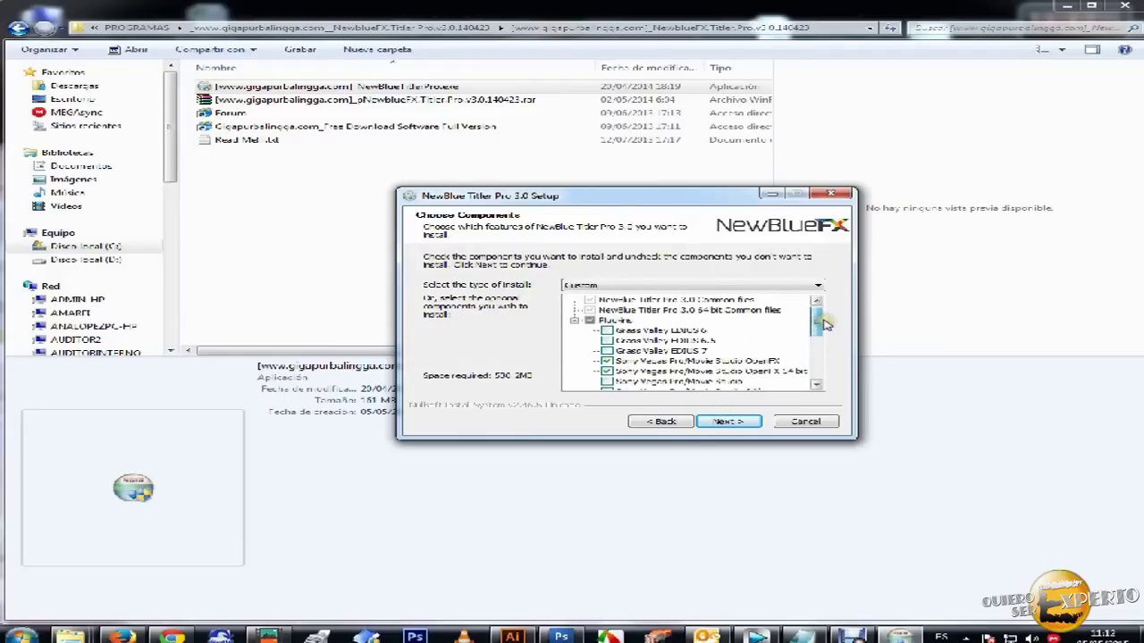
left_click(728, 422)
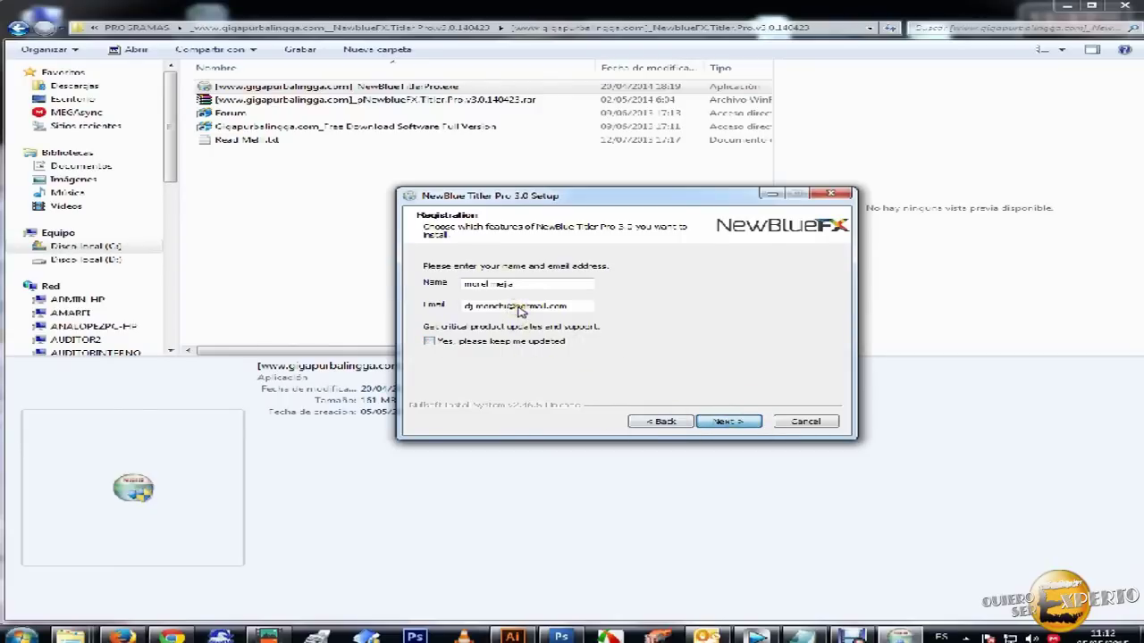
- Continue past registration and the licence agreement, then cancel setup and confirm with Sí
left_click(726, 422)
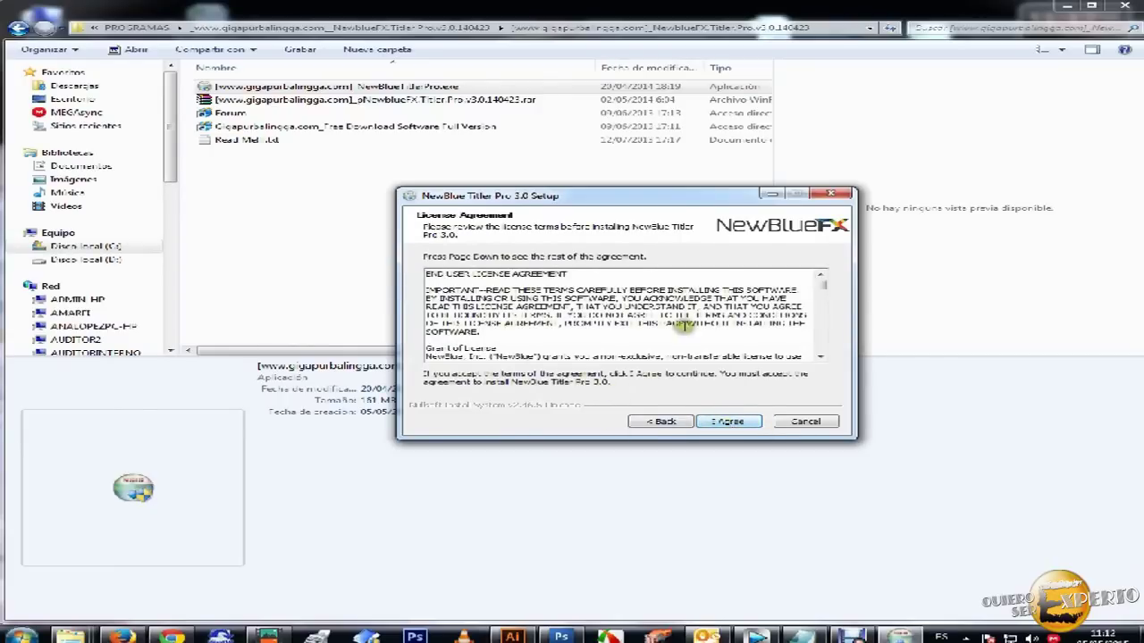
left_click(725, 421)
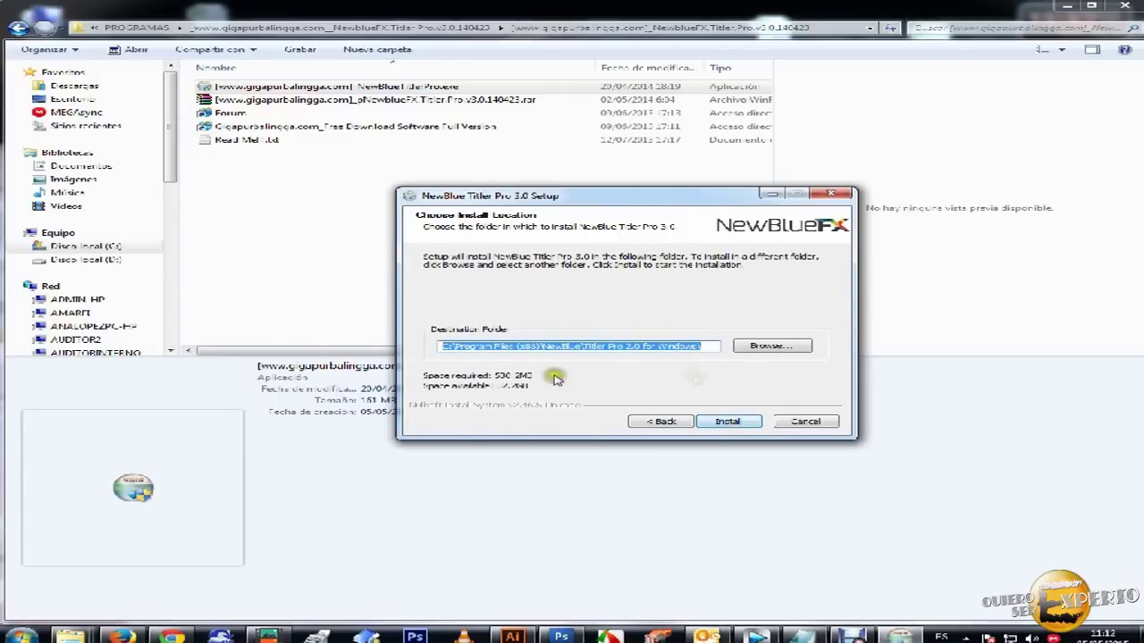
mouse_move(662, 200)
left_mouse_down()
mouse_move(738, 186)
mouse_move(725, 204)
mouse_move(684, 199)
left_mouse_up()
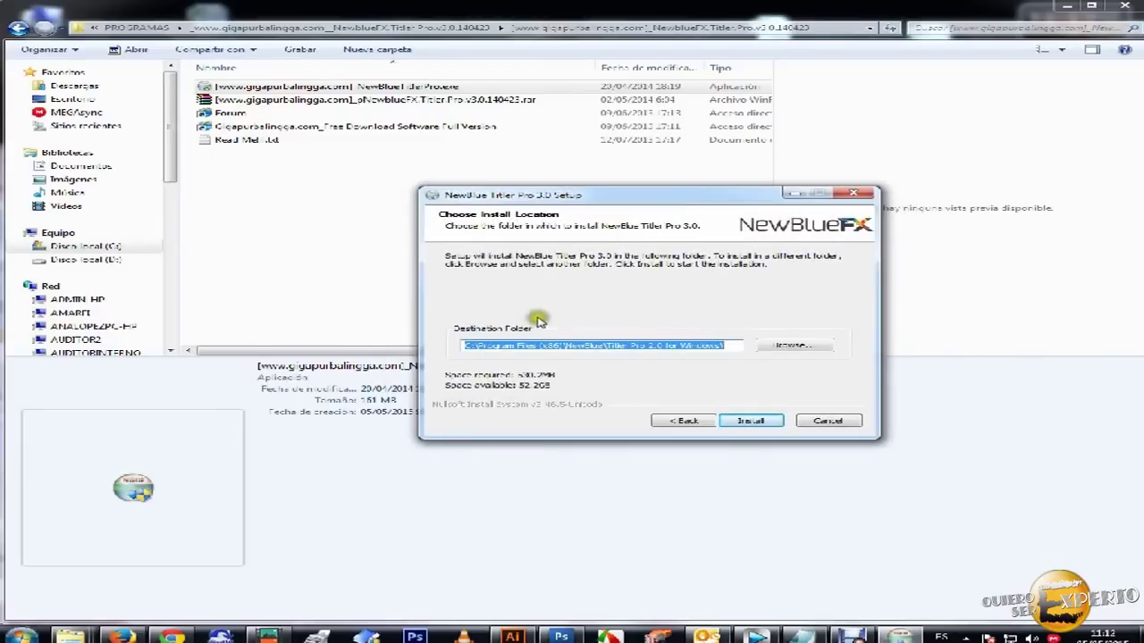
left_click(829, 421)
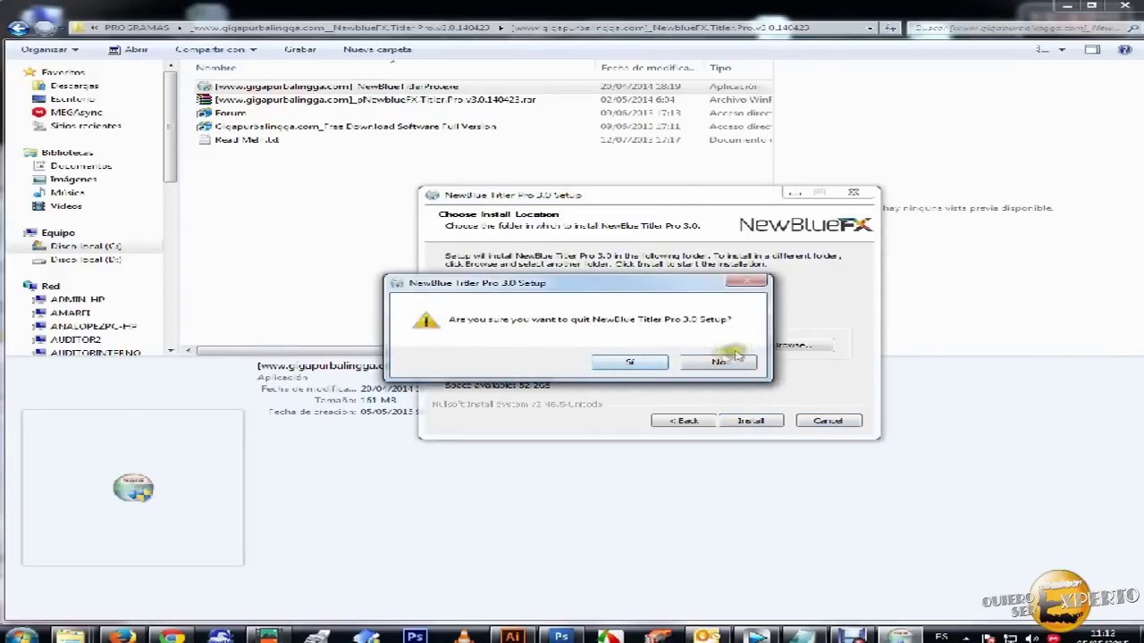
left_click(630, 362)
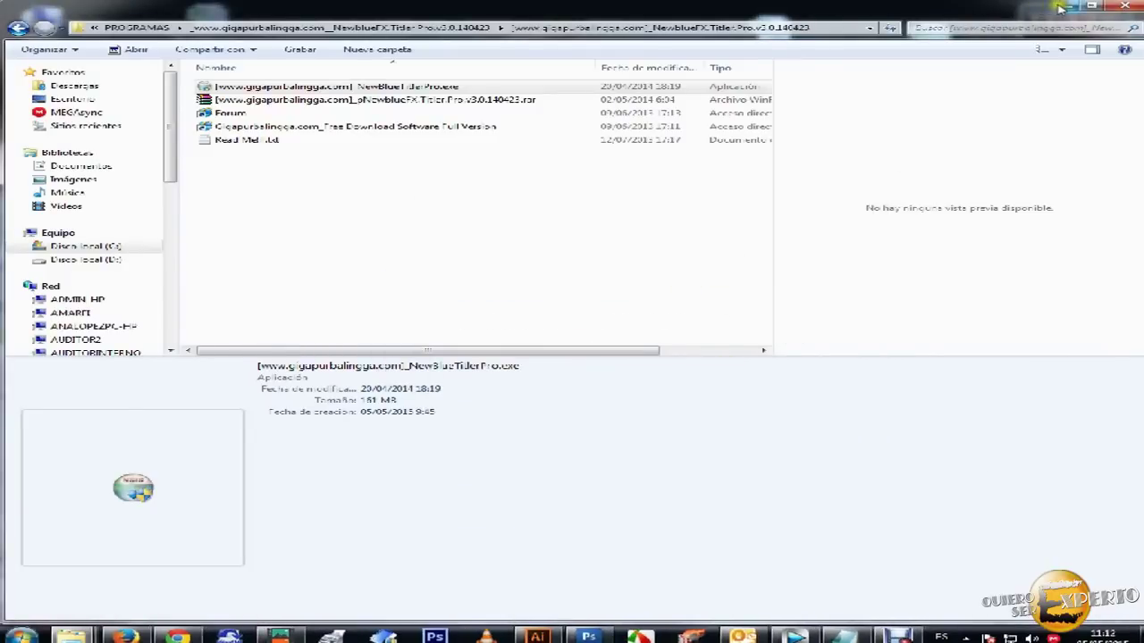
- Deselect the installer file and return to the Vegas Pro project via the taskbar preview
left_click(494, 166)
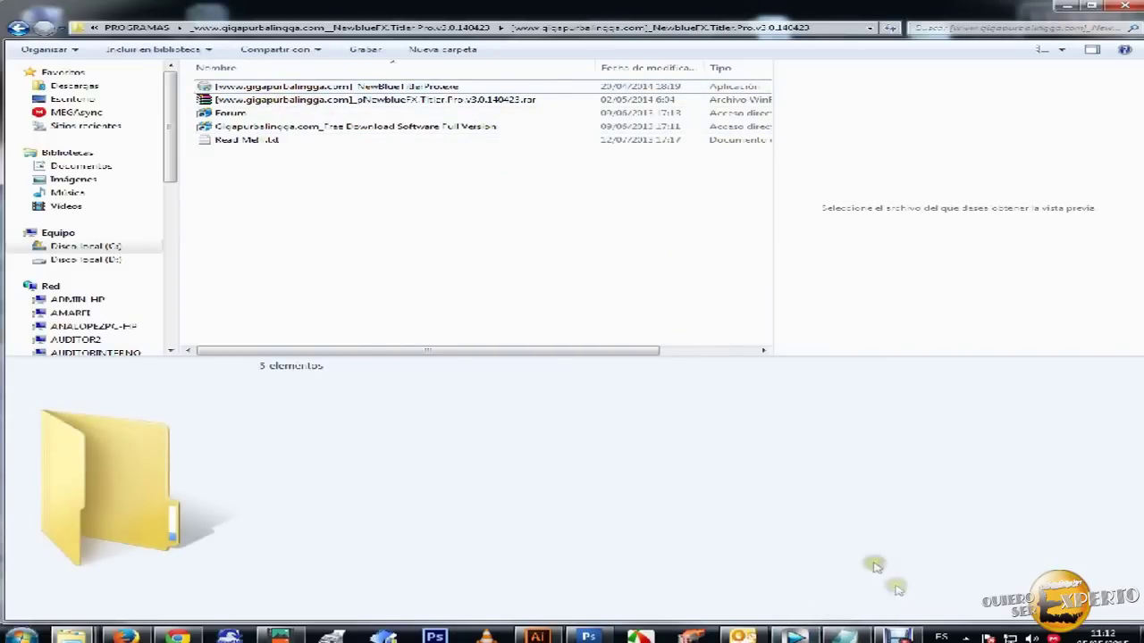
mouse_move(788, 638)
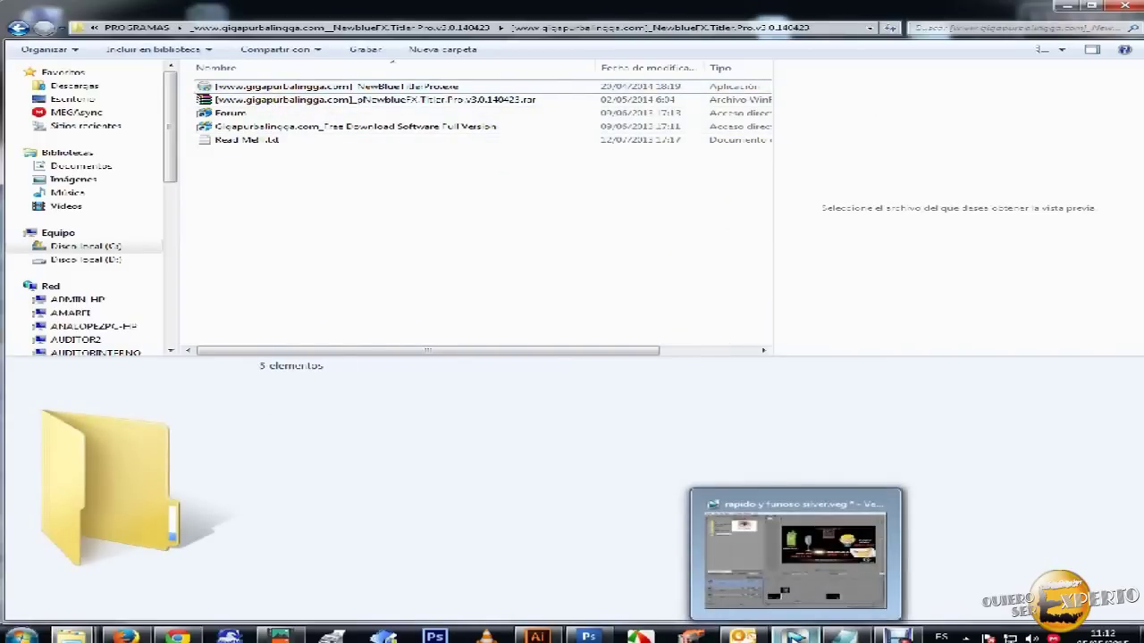
left_click(787, 638)
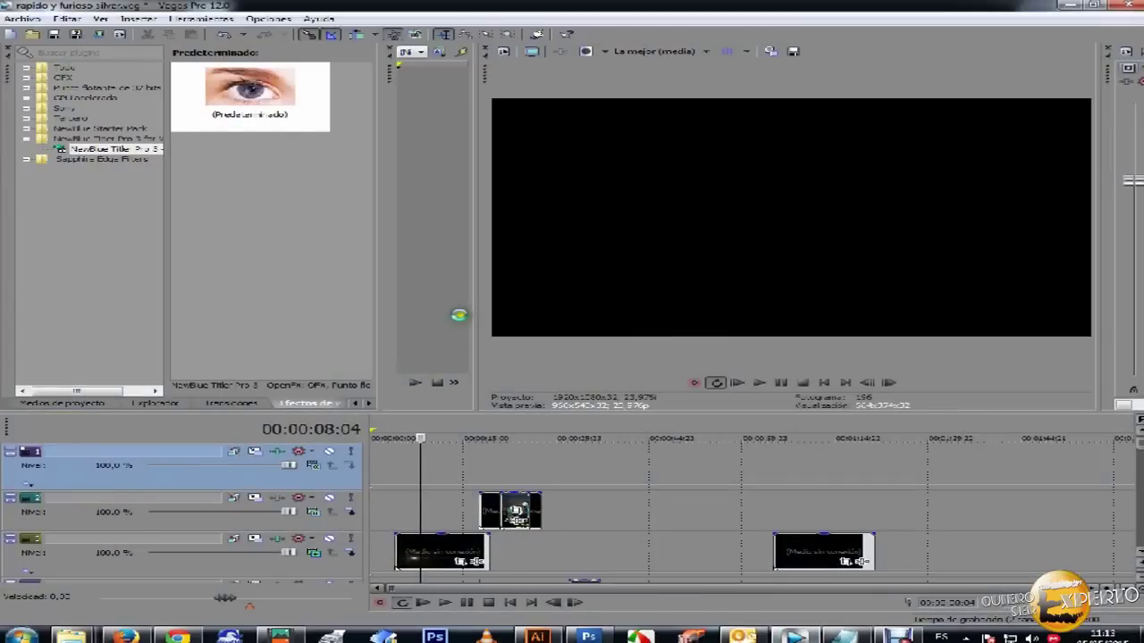
- Insert a new video track and drag the NewBlue Titler Pro 3 preset from Video FX onto it
right_click(455, 511)
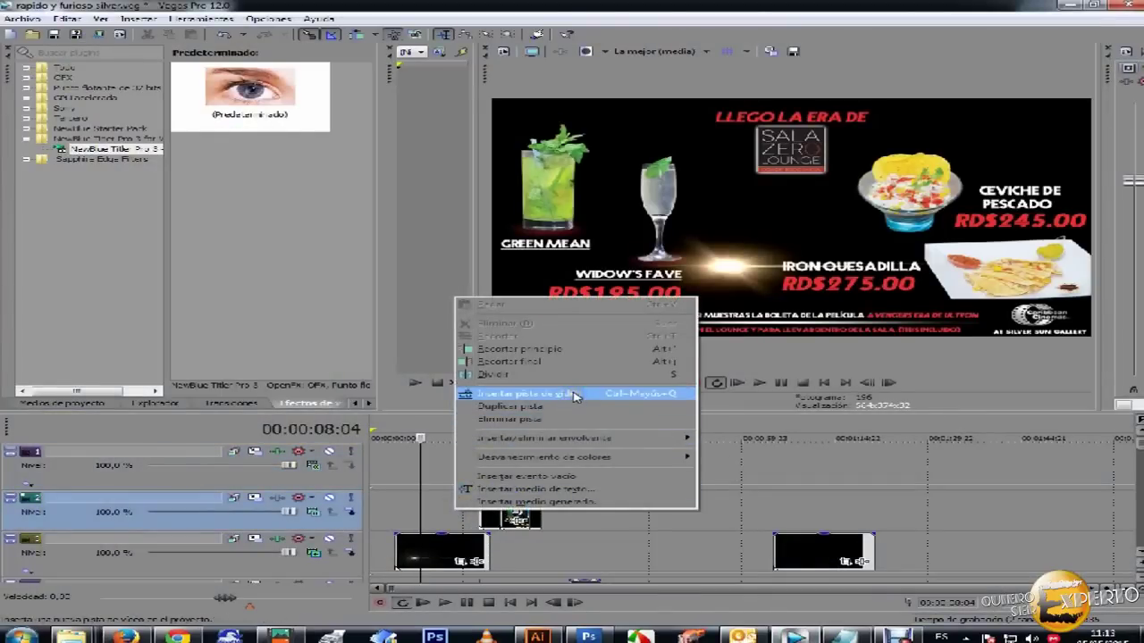
left_click(573, 395)
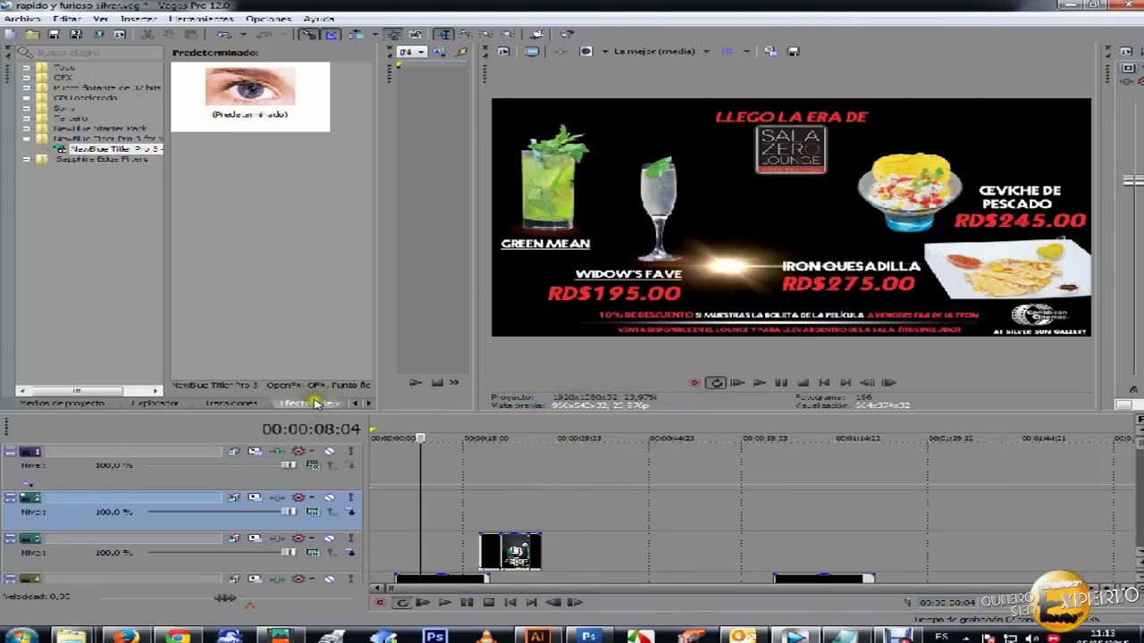
left_click(115, 151)
left_click_drag(299, 112, 507, 511)
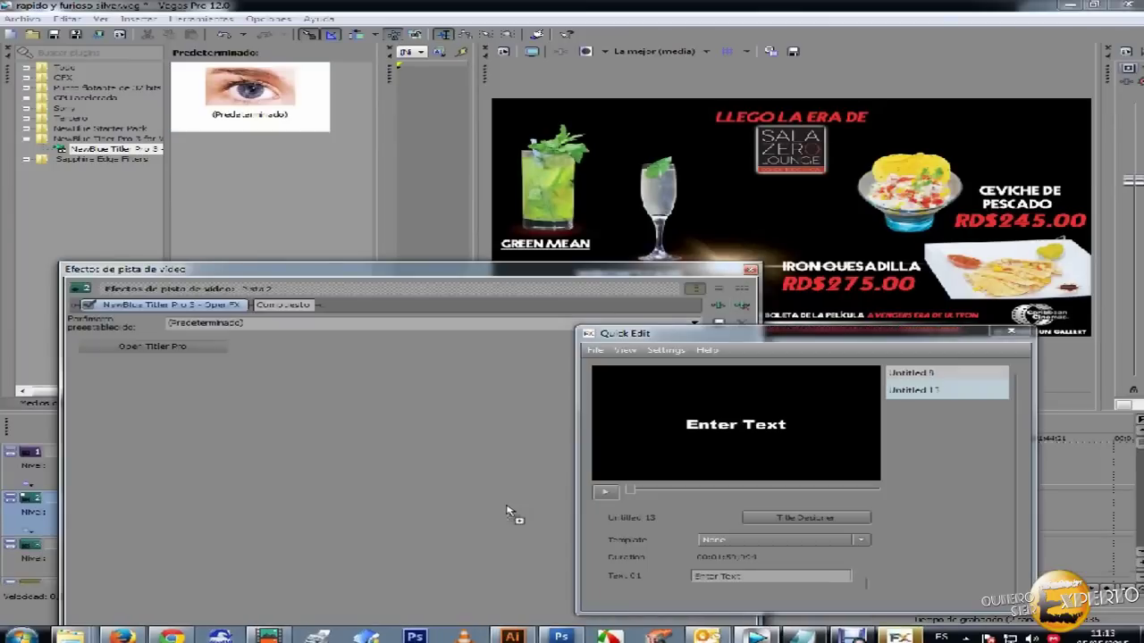
- Edit the title text to 'Quiero Ser Experto', comparing the Untitled 8 and Untitled 13 titles
left_click_drag(630, 336, 520, 191)
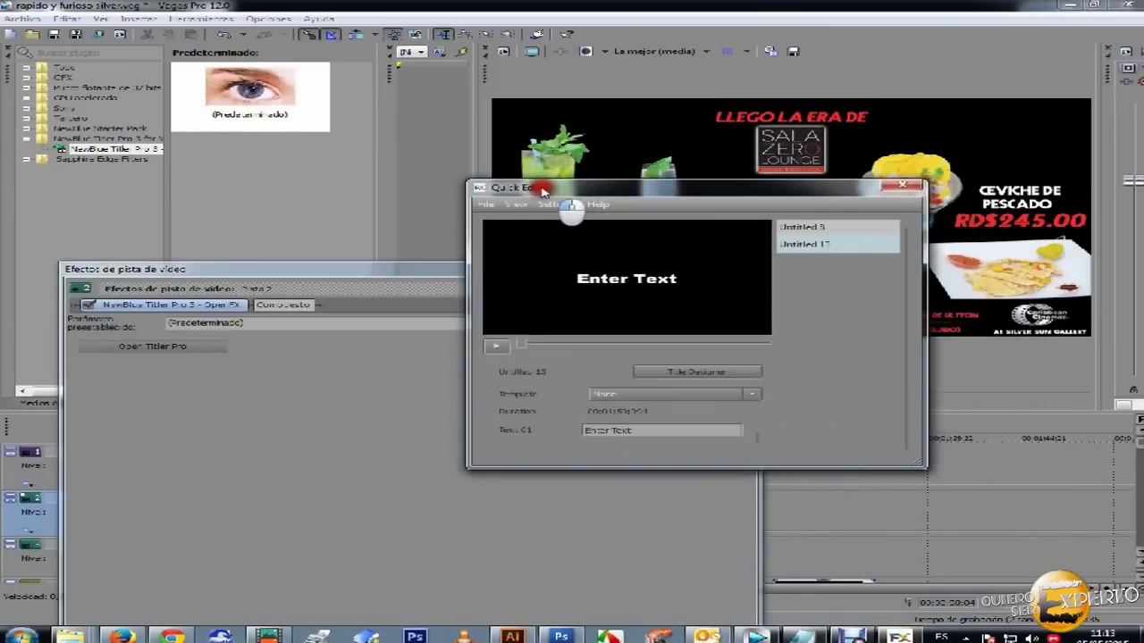
left_click(561, 431)
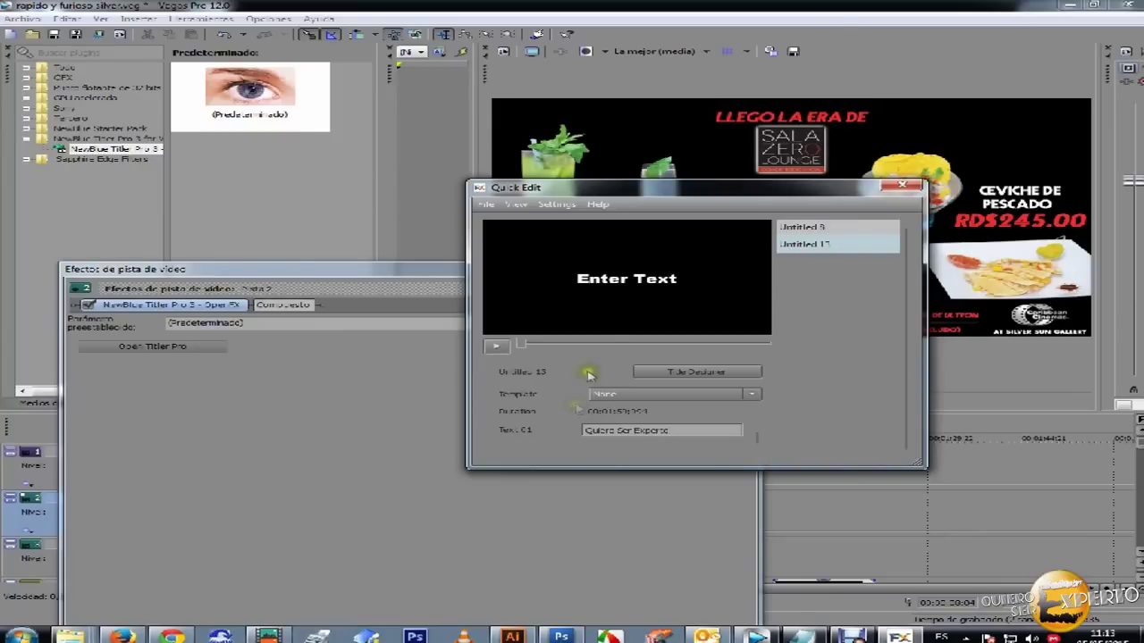
left_click(823, 229)
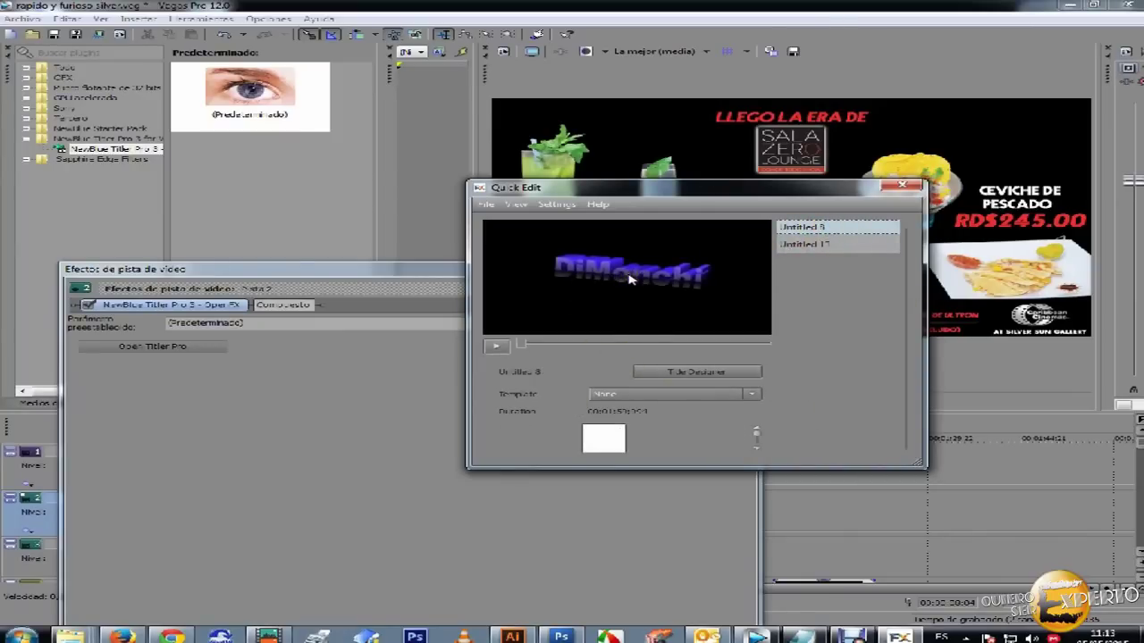
left_click(811, 244)
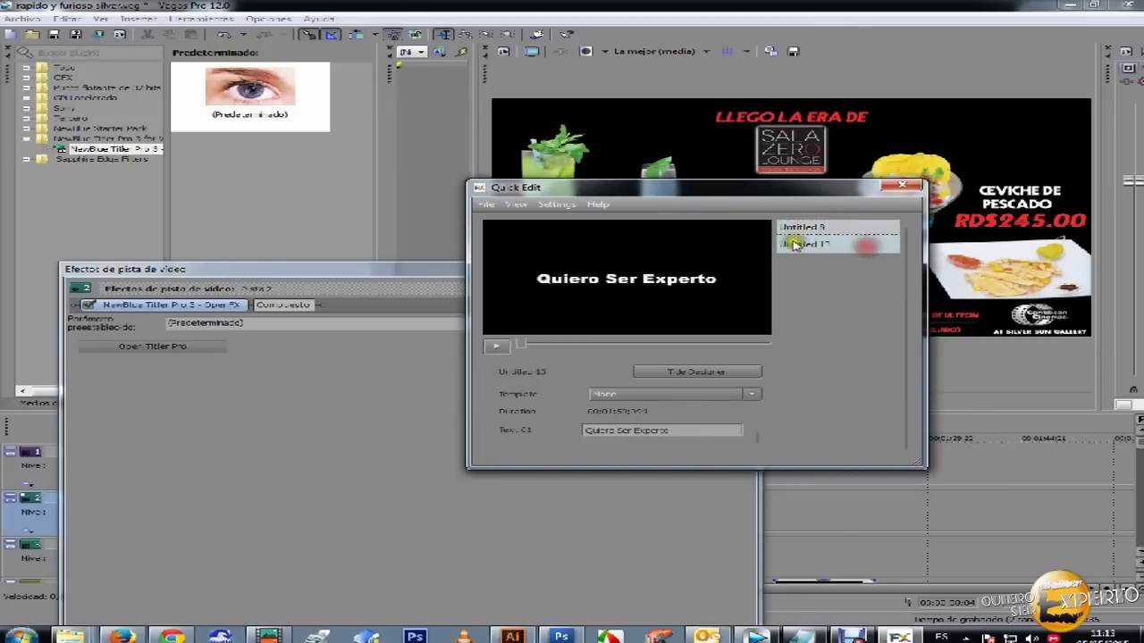
left_click(749, 399)
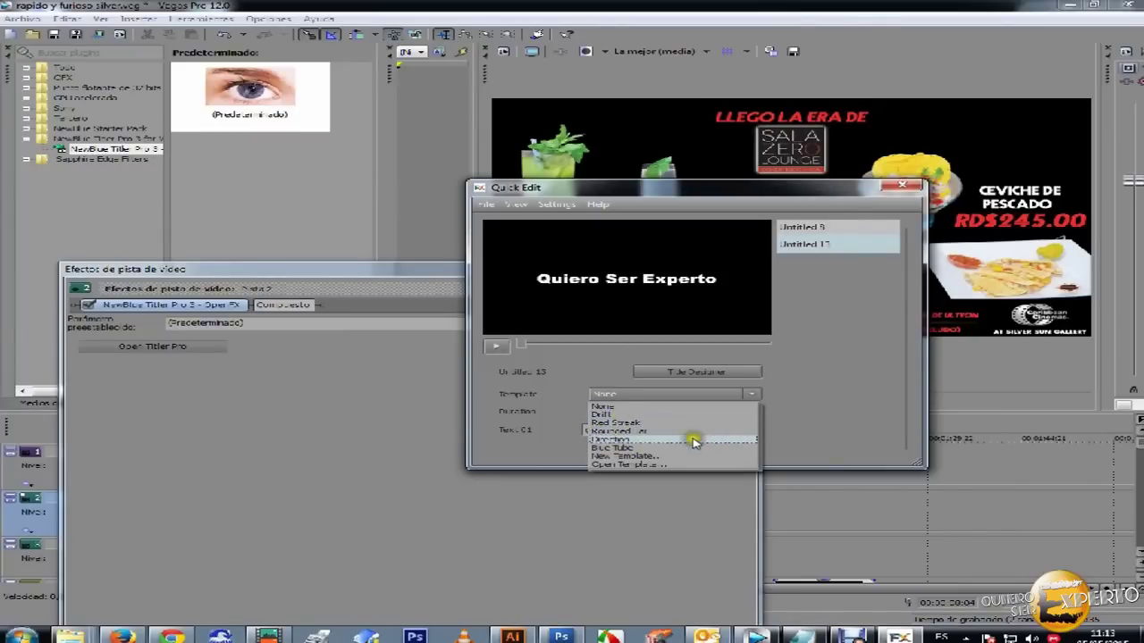
- Apply the Blue Tube template and replace NAME LAST NAME with 'Quiero Ser Experto'
left_click(628, 447)
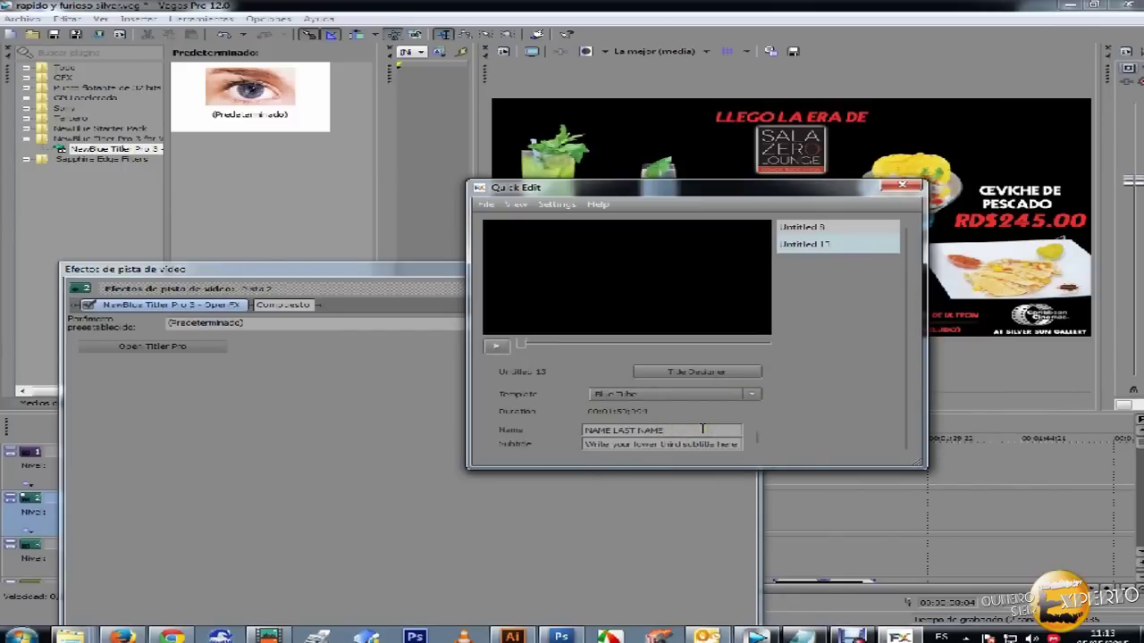
left_click_drag(582, 430, 625, 451)
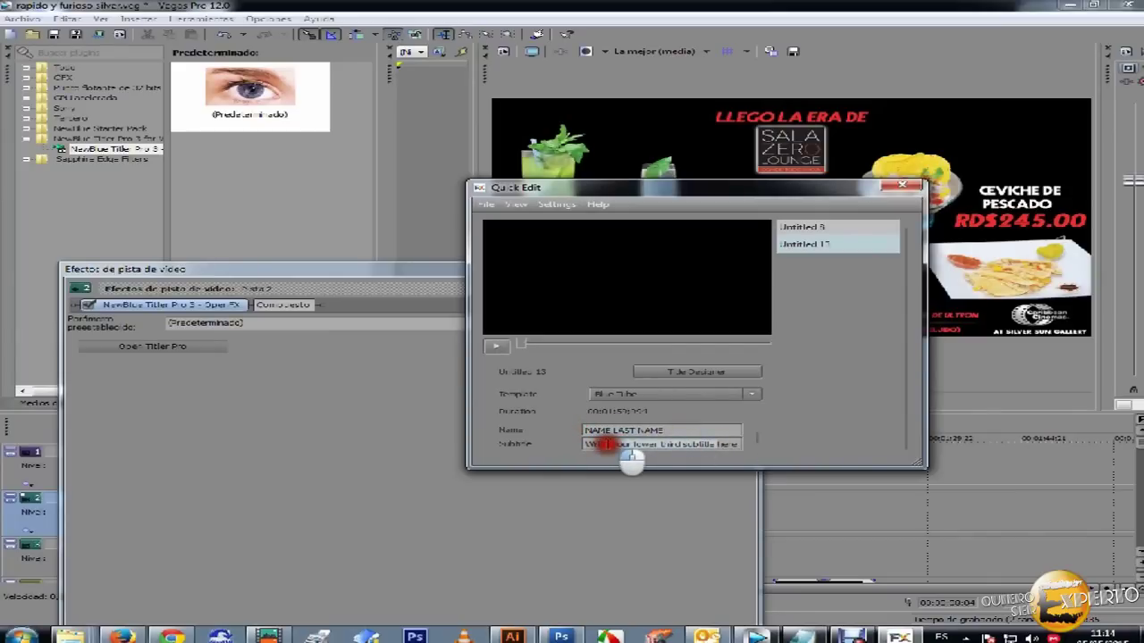
left_click(677, 430)
left_click_drag(677, 429, 586, 430)
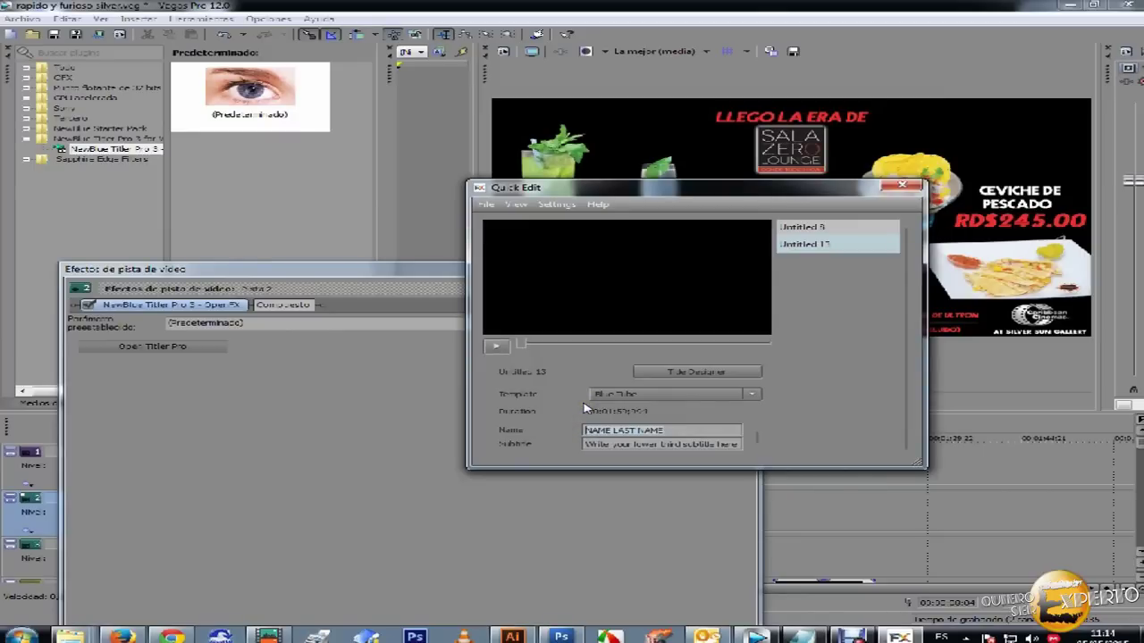
type("G")
type("uiero Ser Experto")
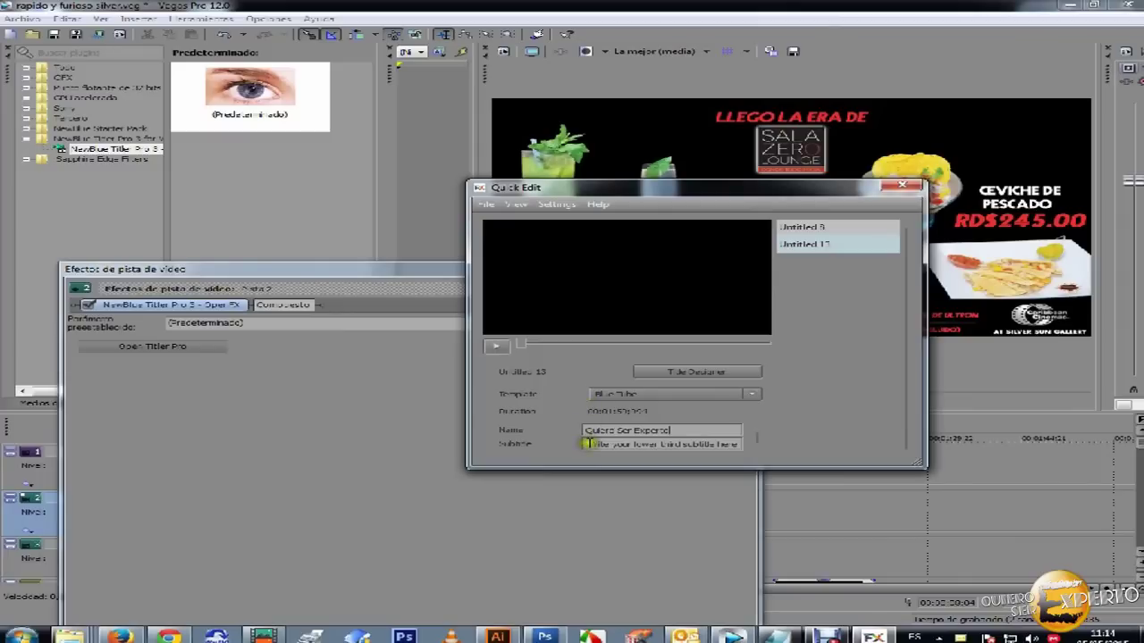
- Change the subtitle to 'la pagina de los expertos' and open the Title Designer
left_click(715, 444)
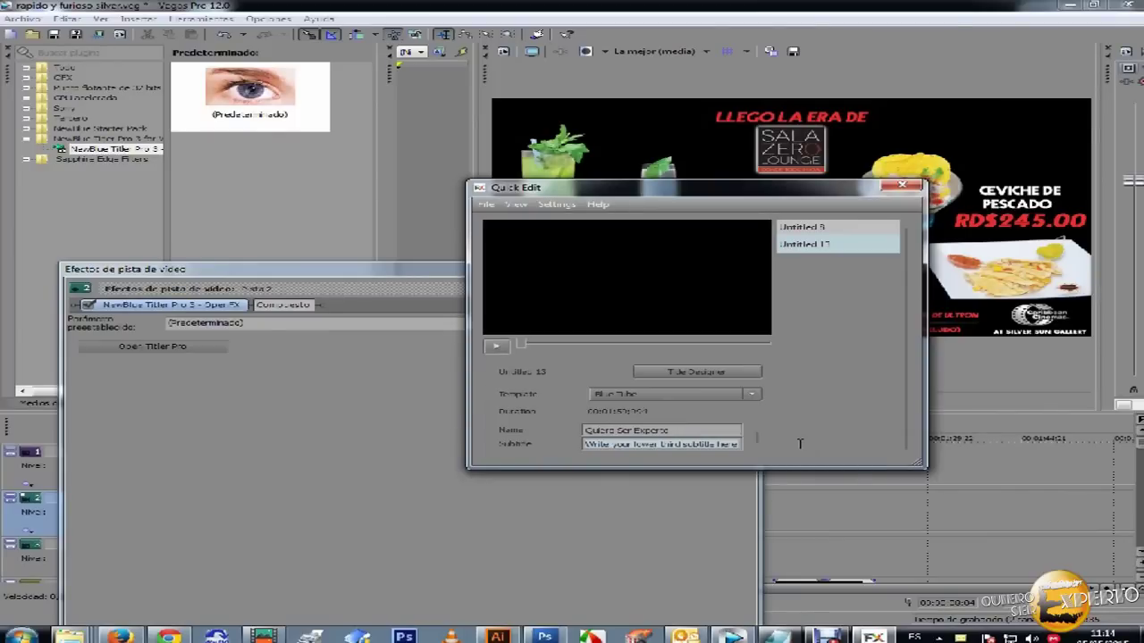
key("BackSpace")
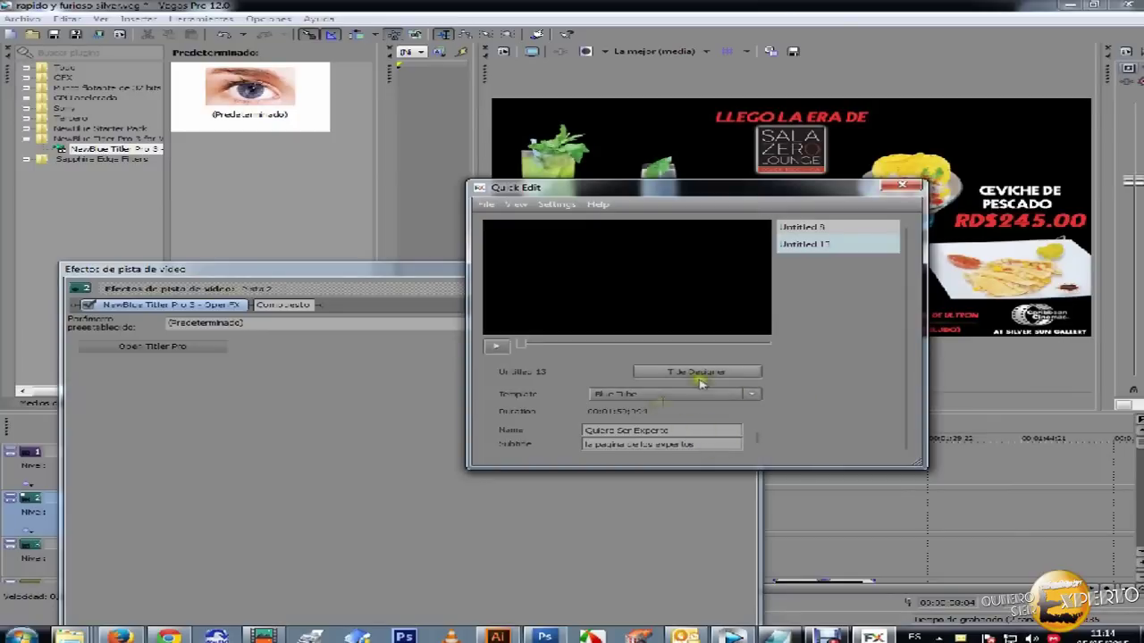
left_click(709, 445)
left_click(700, 374)
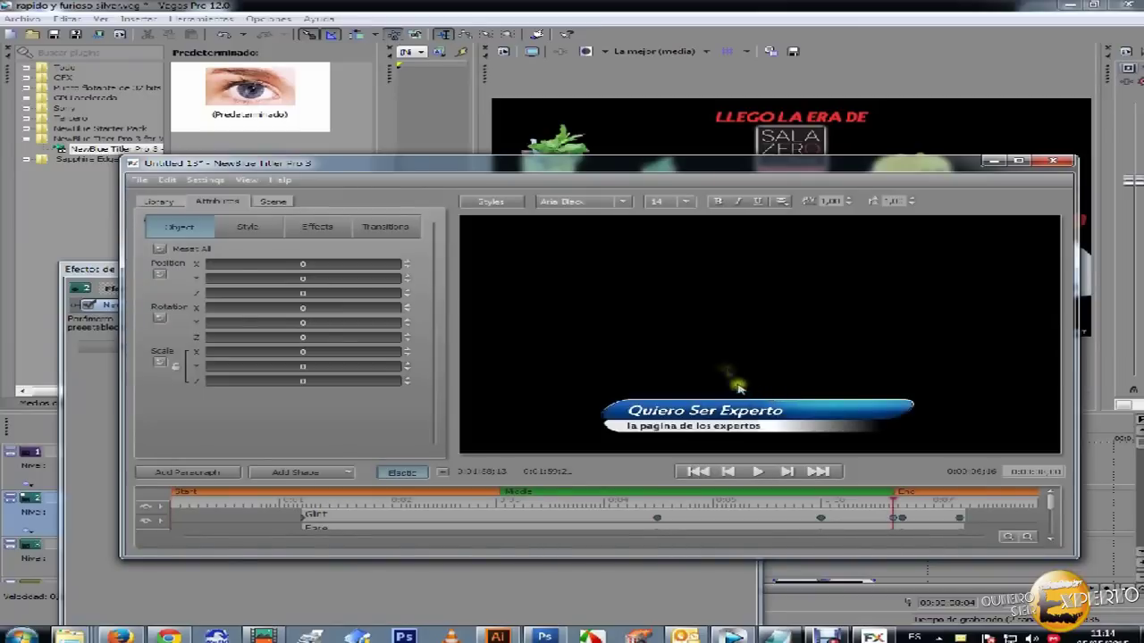
left_click_drag(804, 179, 793, 143)
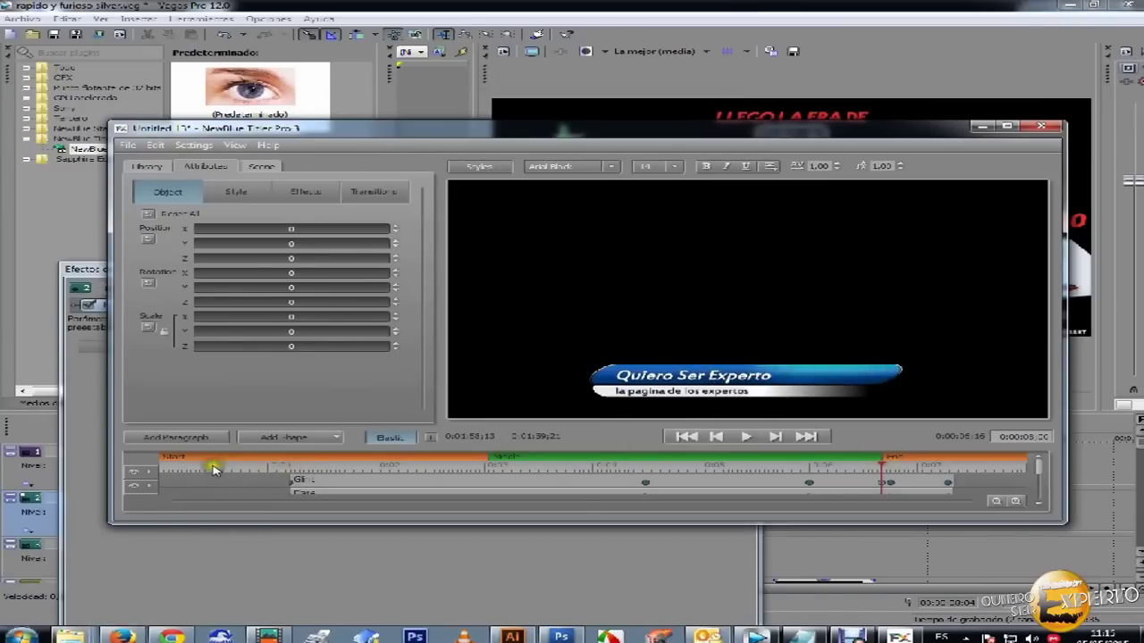
left_click(162, 470)
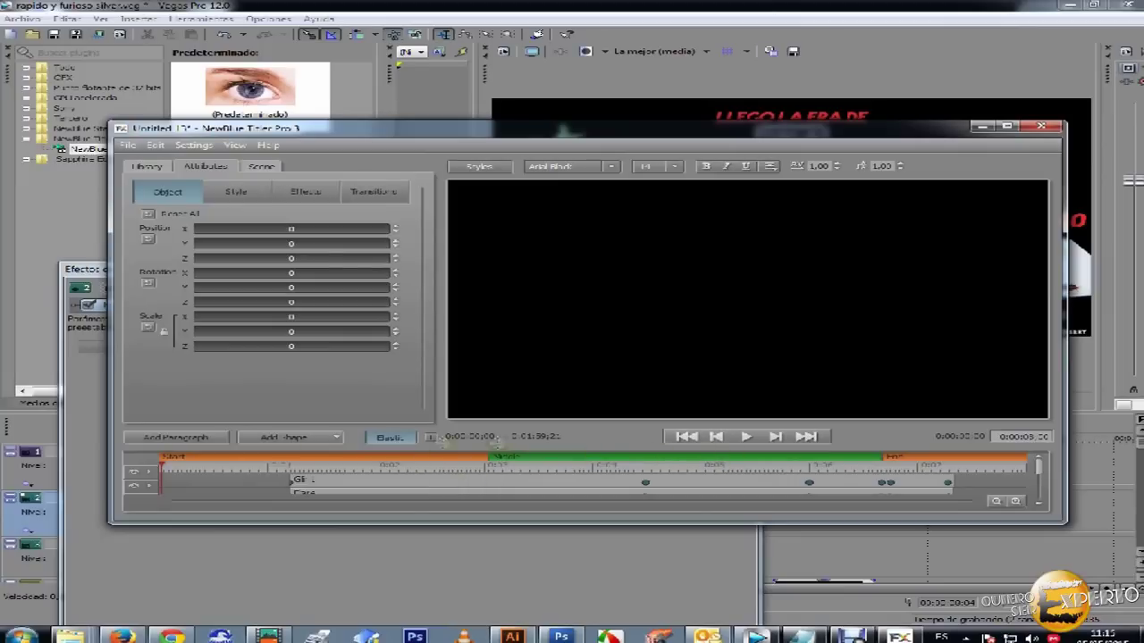
left_click(744, 438)
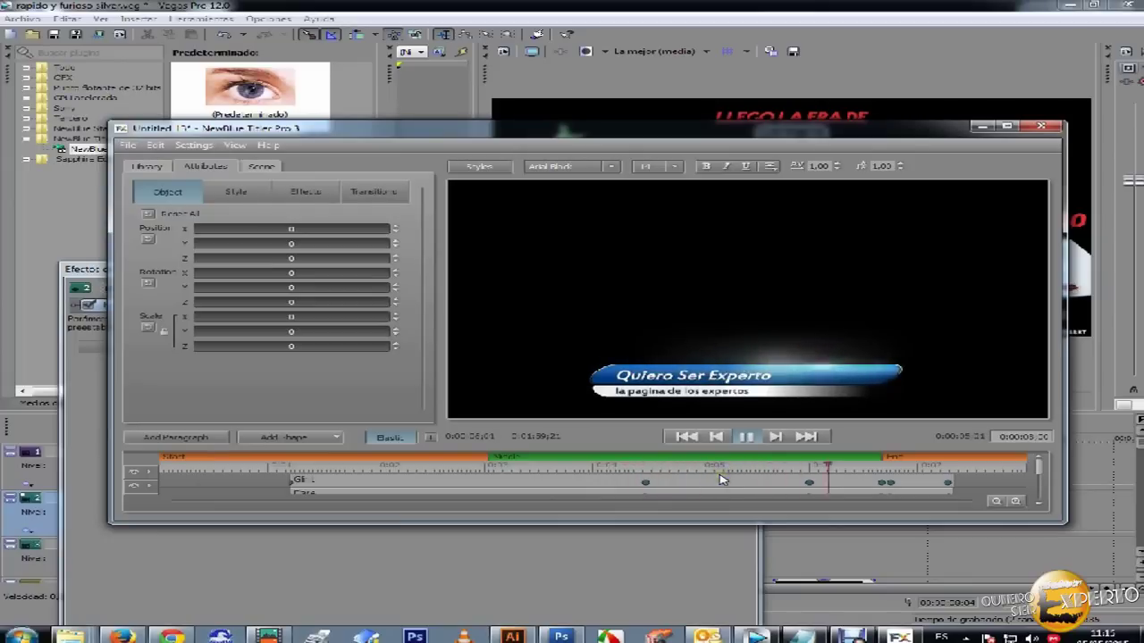
left_click(746, 436)
left_click(384, 466)
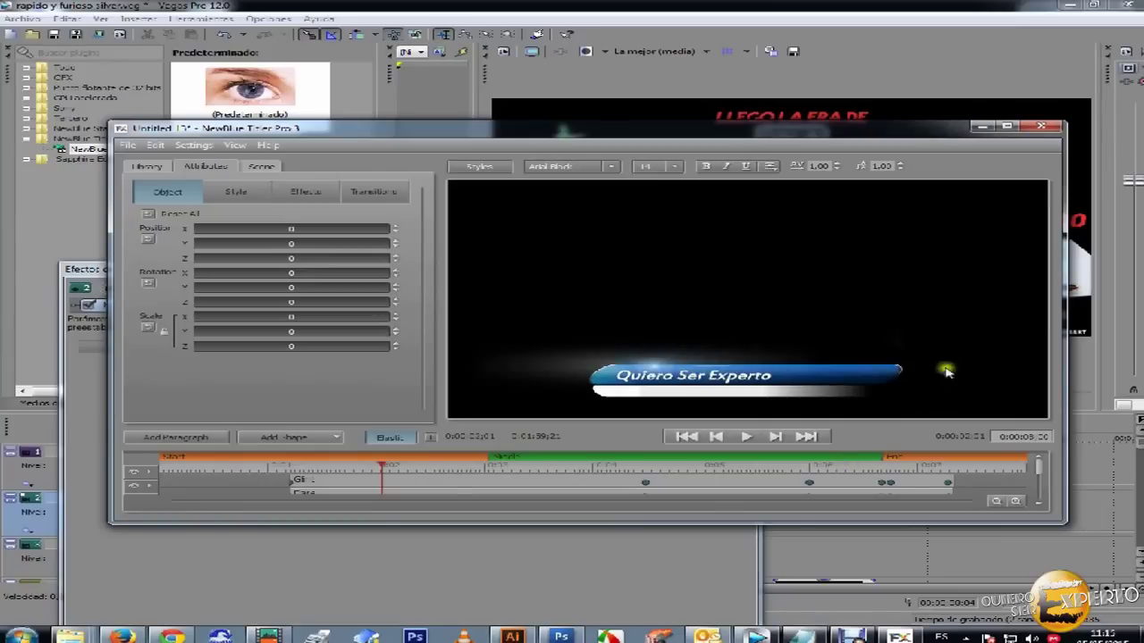
left_click_drag(809, 121, 826, 110)
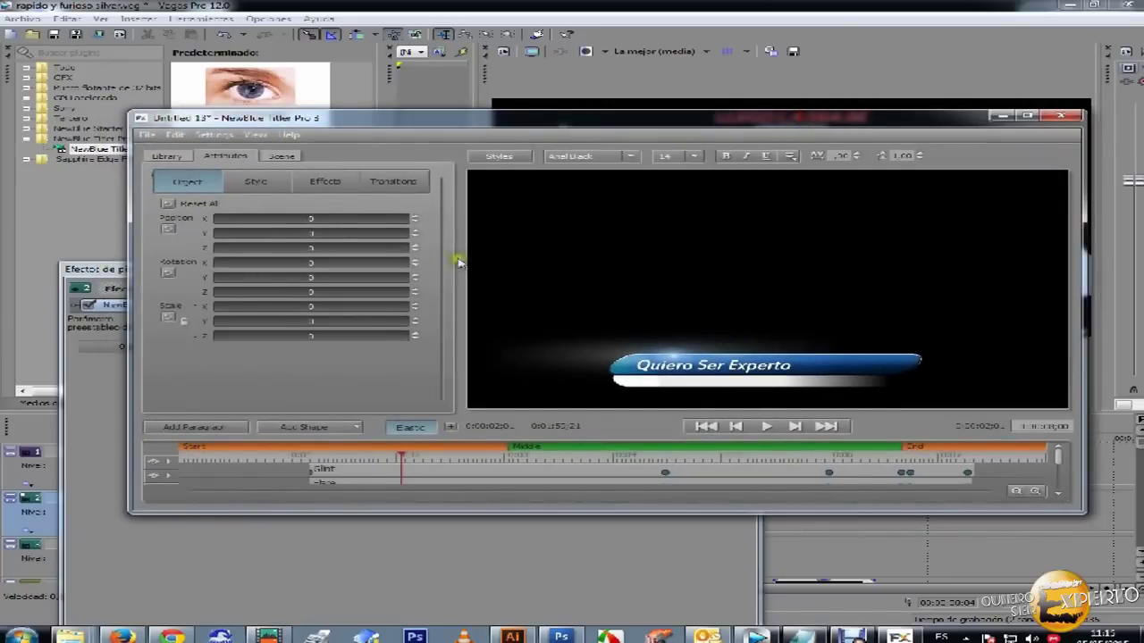
- Review the Style, Effect and Transition tabs, then set the blue bar's Scale X to 41.6
left_click(256, 183)
left_click(315, 180)
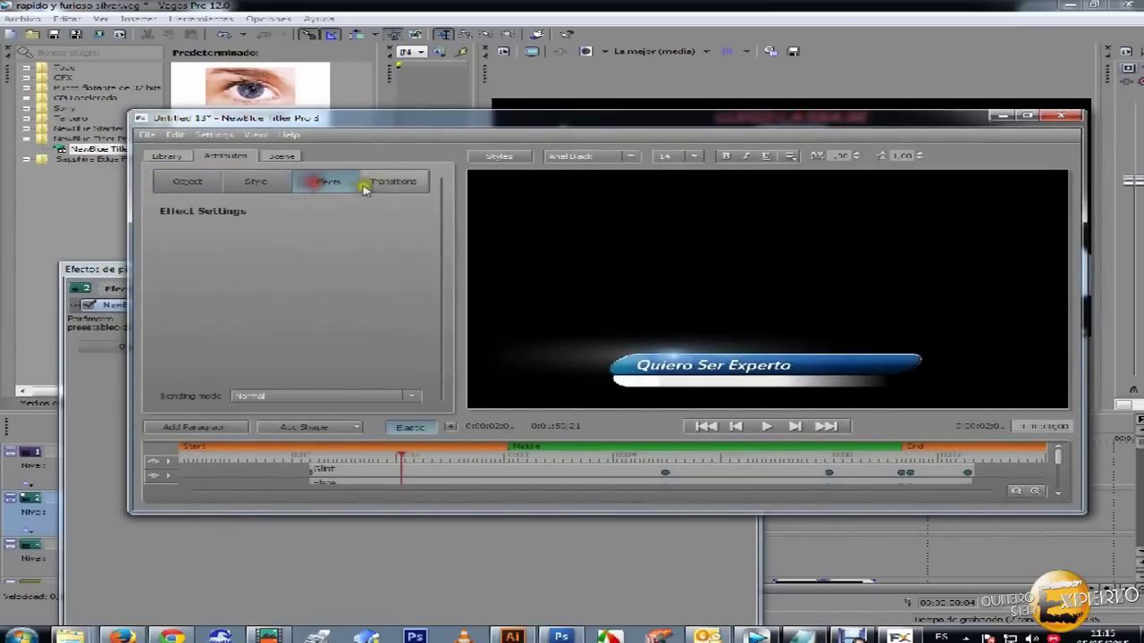
left_click(382, 182)
left_click(195, 182)
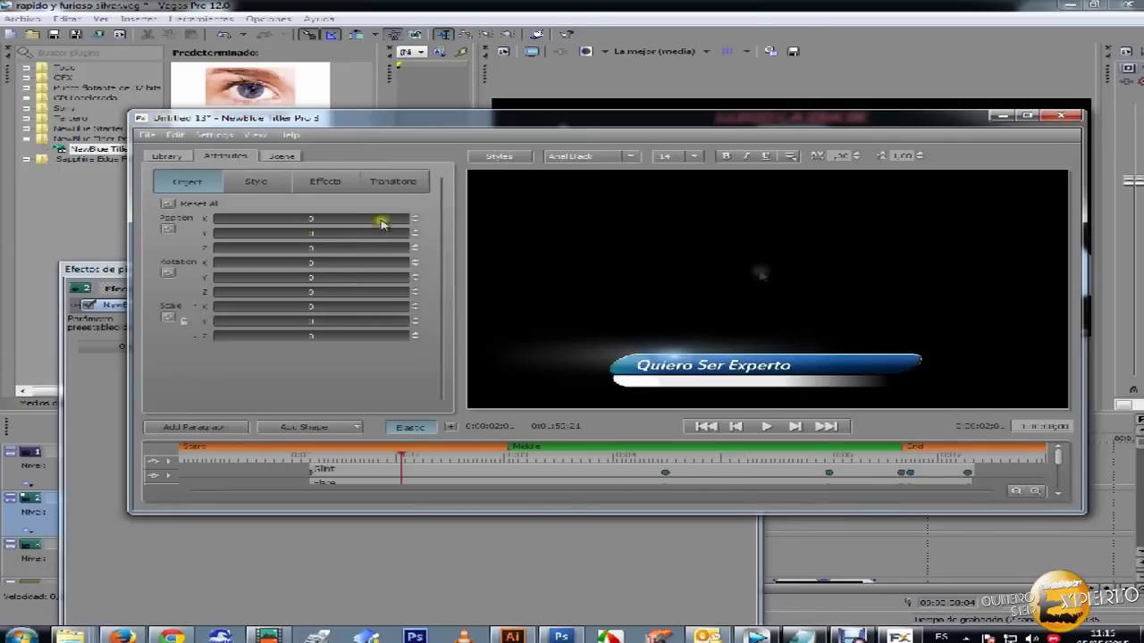
left_click(618, 370)
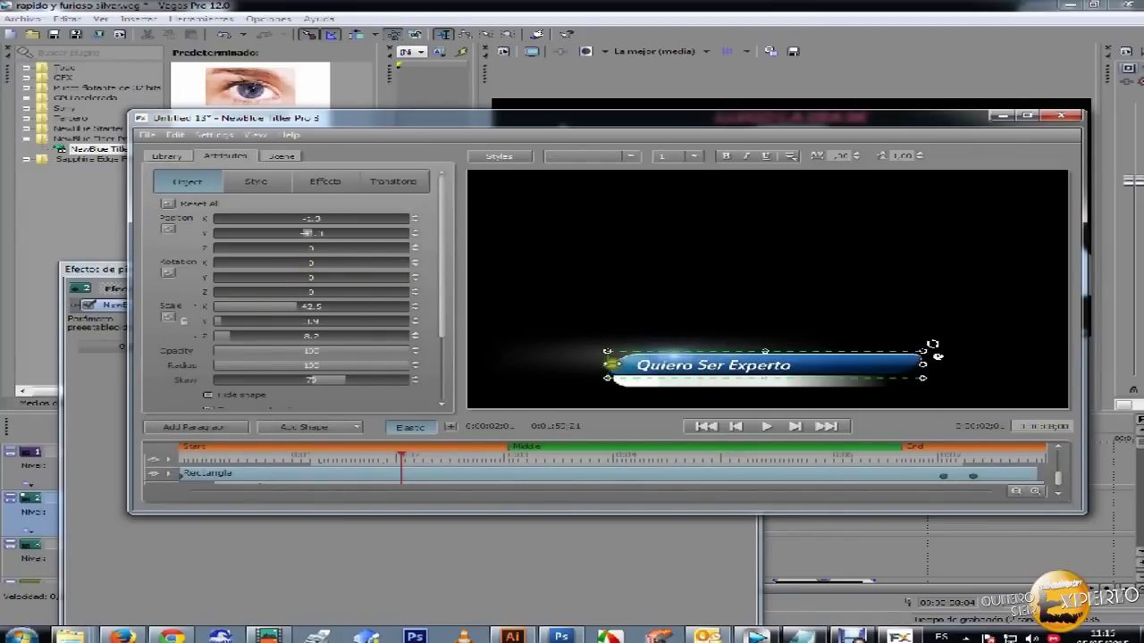
left_click(617, 380)
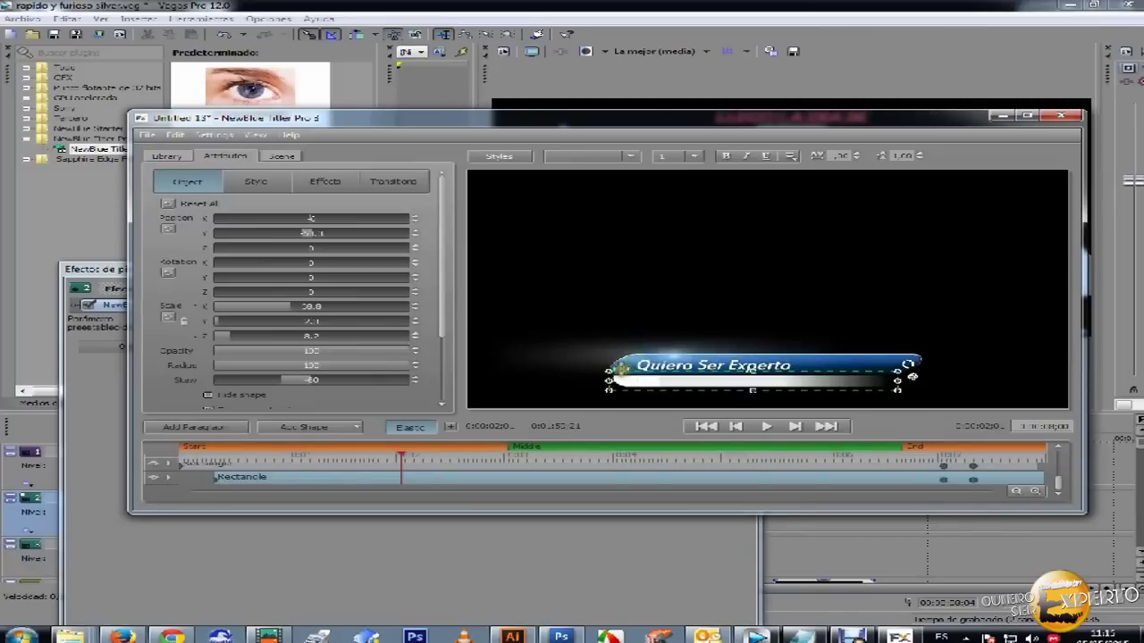
left_click(616, 361)
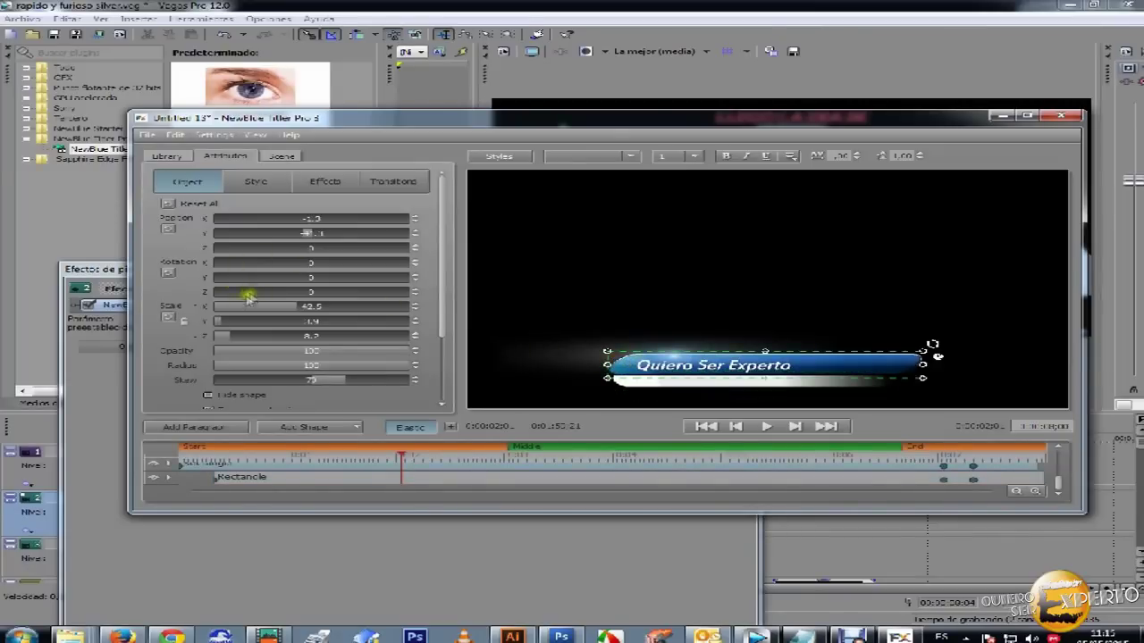
mouse_move(227, 306)
left_mouse_down()
mouse_move(284, 306)
mouse_move(202, 307)
mouse_move(223, 306)
left_mouse_up()
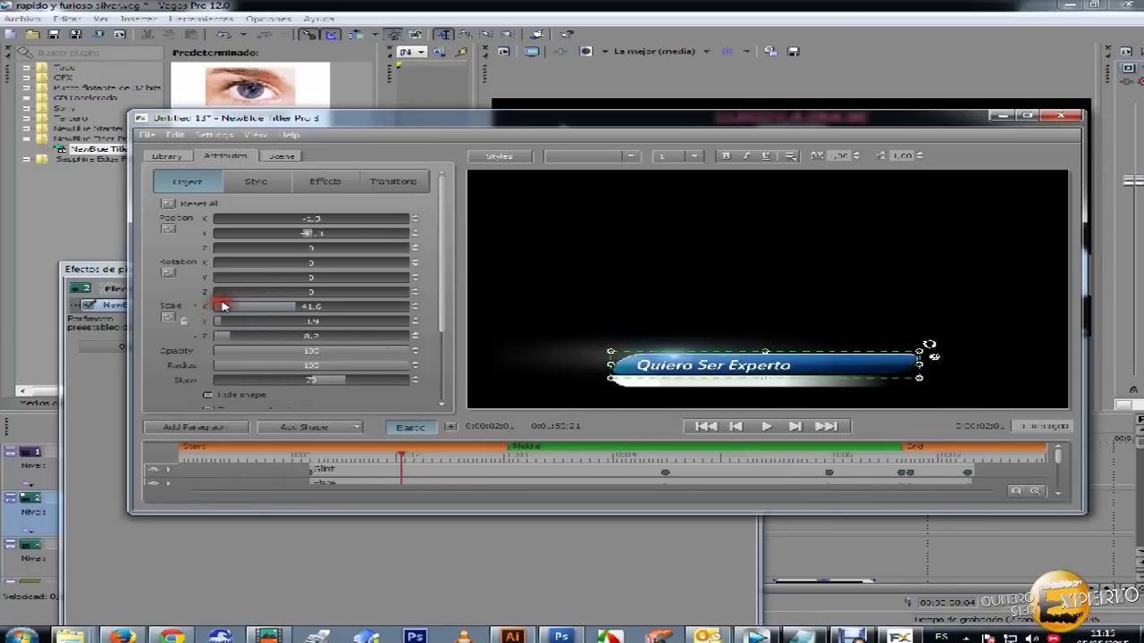
- Reposition the Titler Pro designer window, then minimize it
left_click_drag(545, 125, 575, 183)
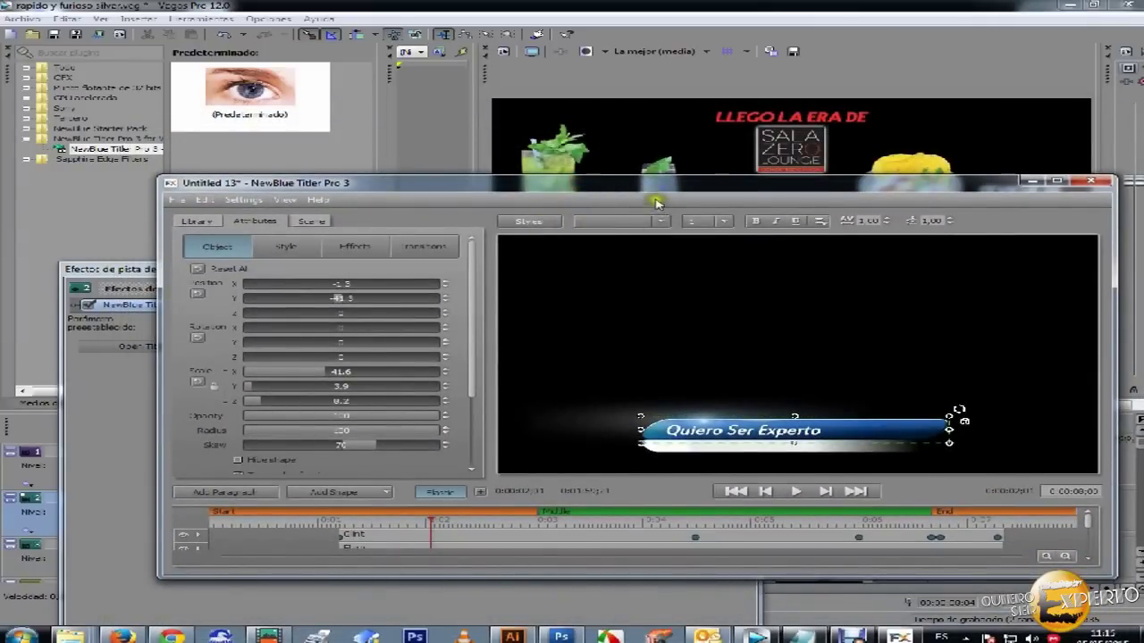
left_click_drag(647, 186, 634, 156)
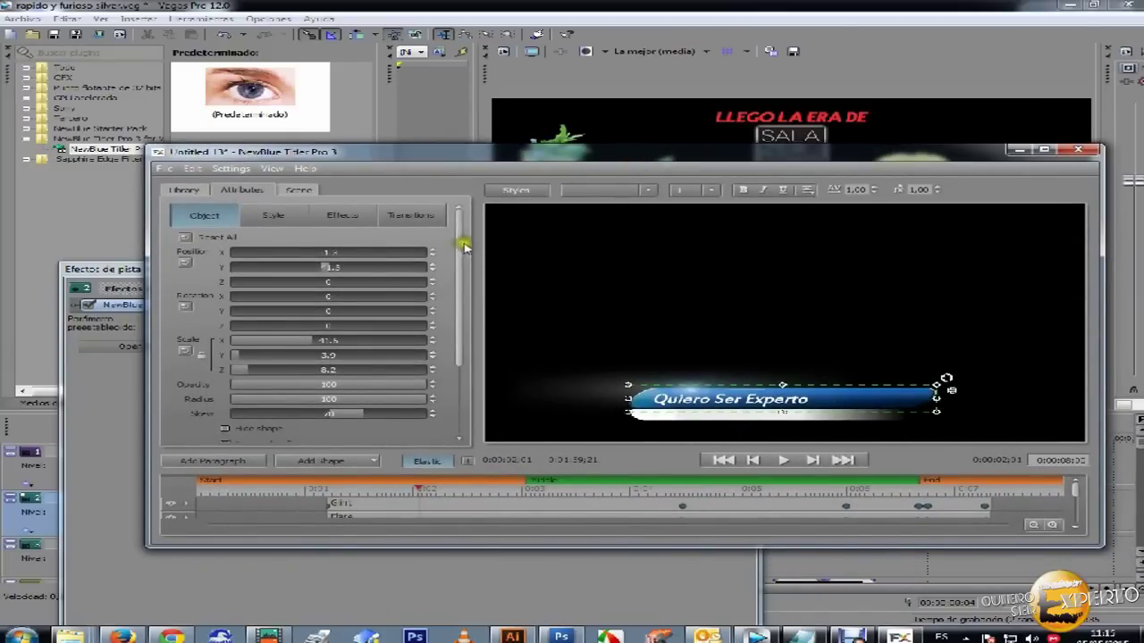
left_click_drag(655, 157, 650, 137)
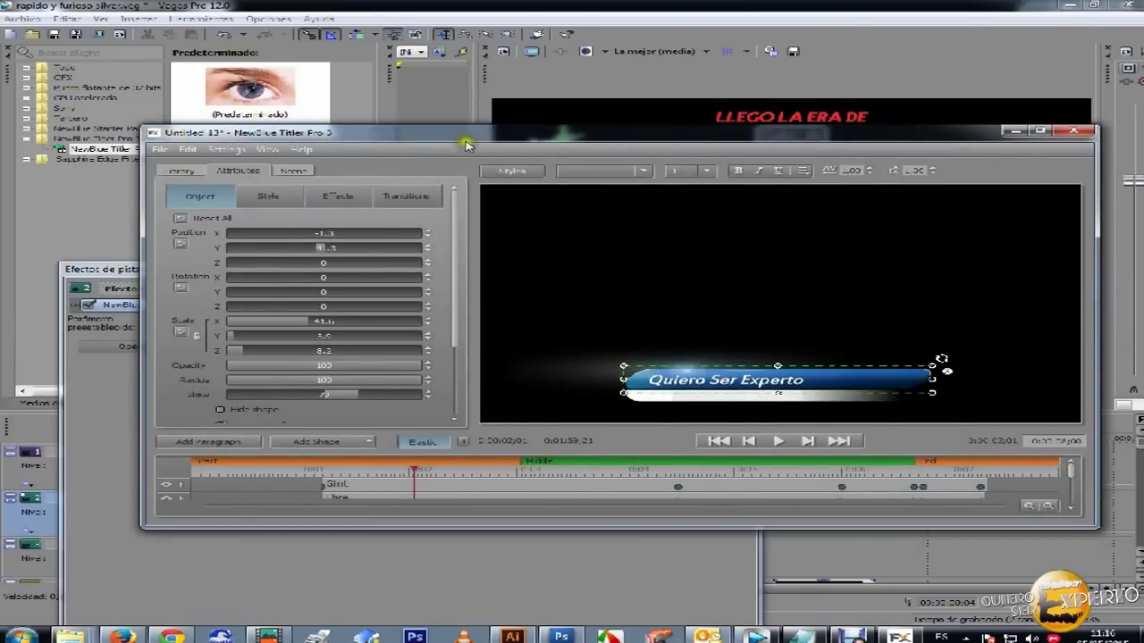
left_click_drag(466, 145, 456, 128)
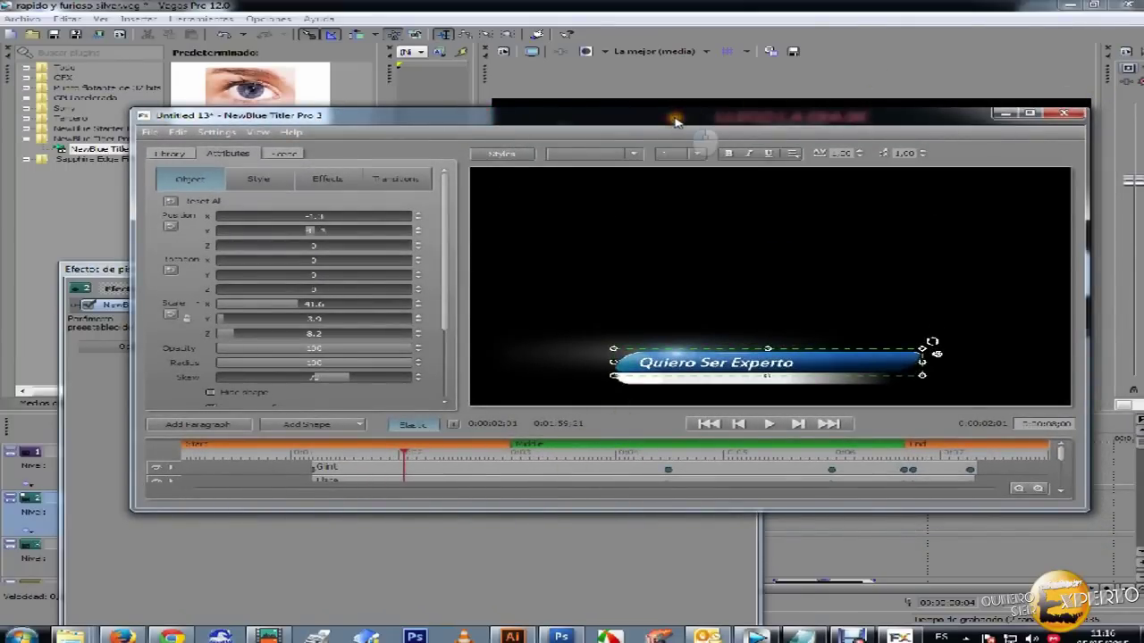
left_click_drag(677, 122, 660, 121)
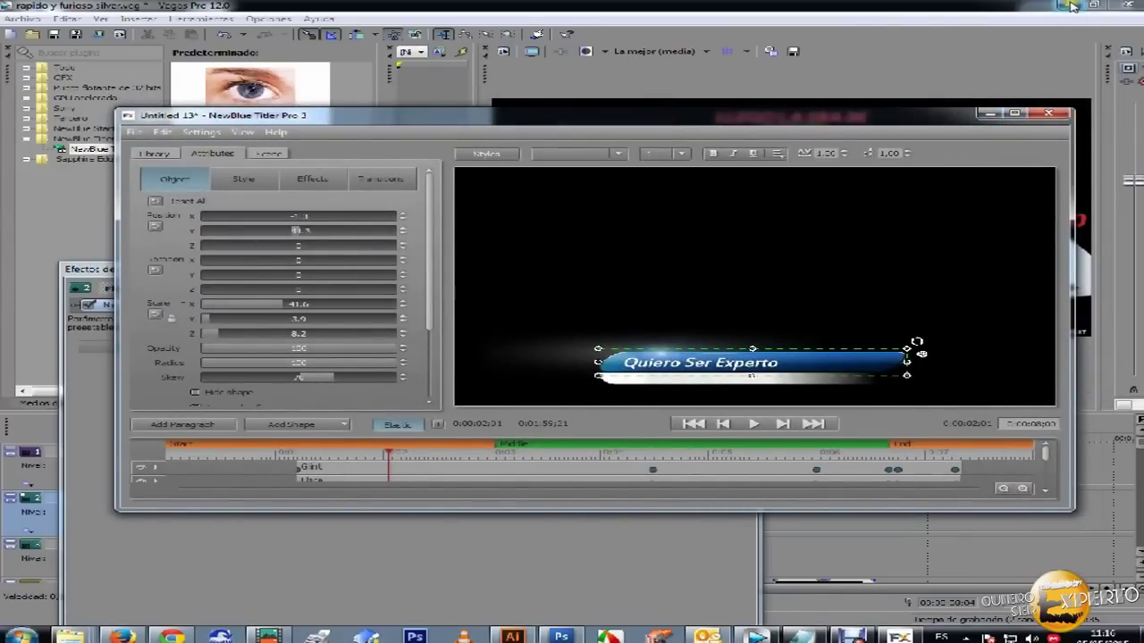
left_click(989, 113)
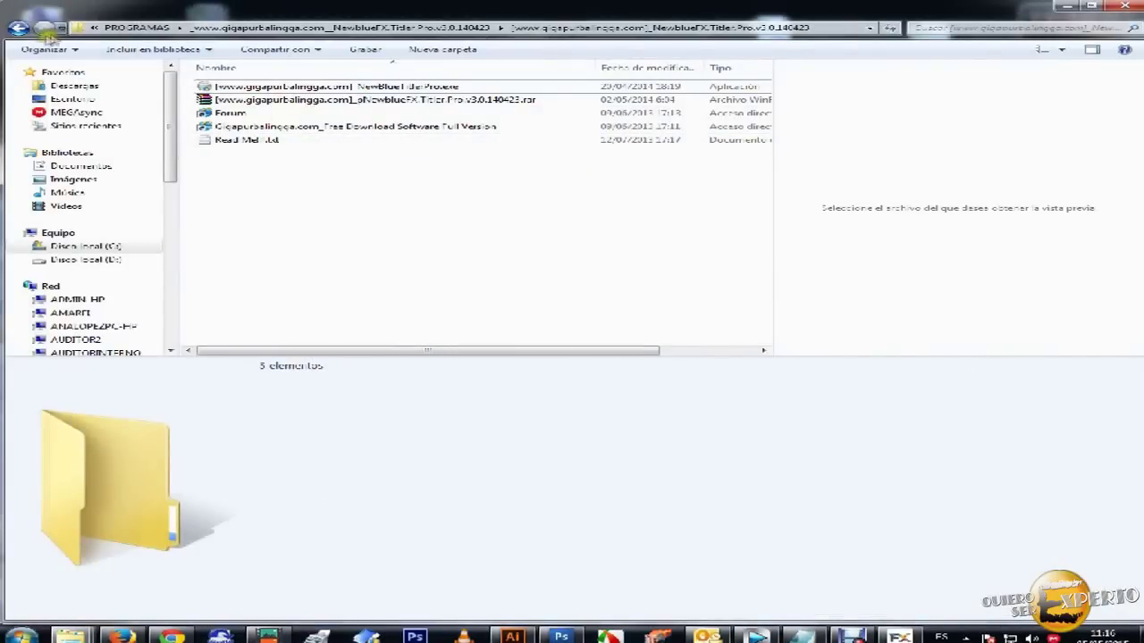
- Go to the pNewblueFX Titler Pro v3.0 folder, run patch.exe, then close the patcher
left_click(20, 29)
left_click(20, 29)
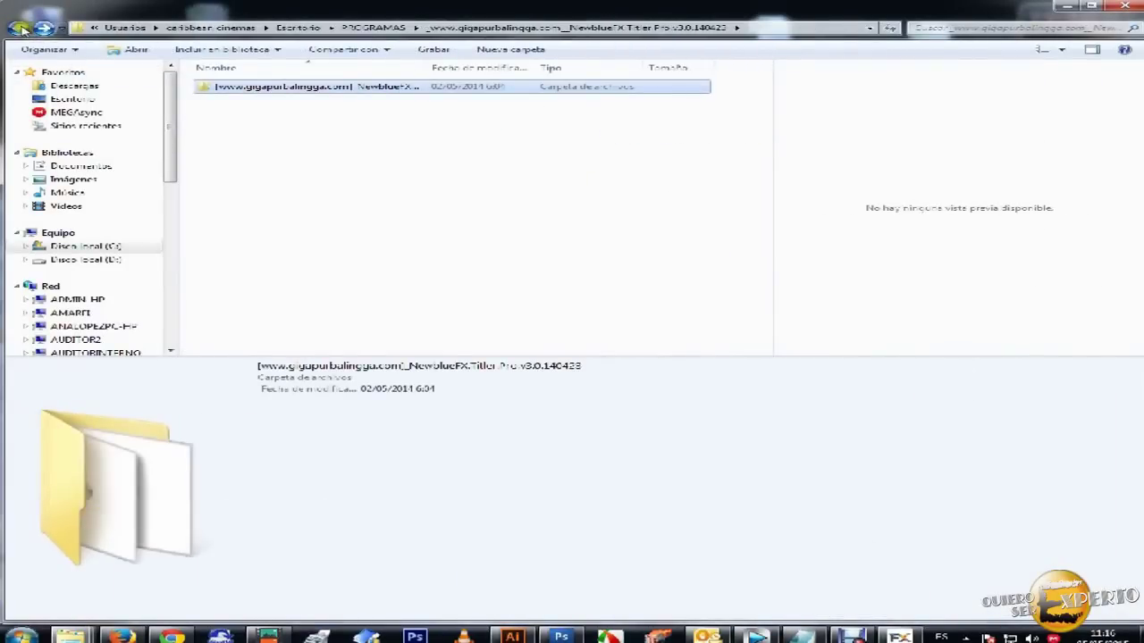
double_click(204, 78)
double_click(250, 85)
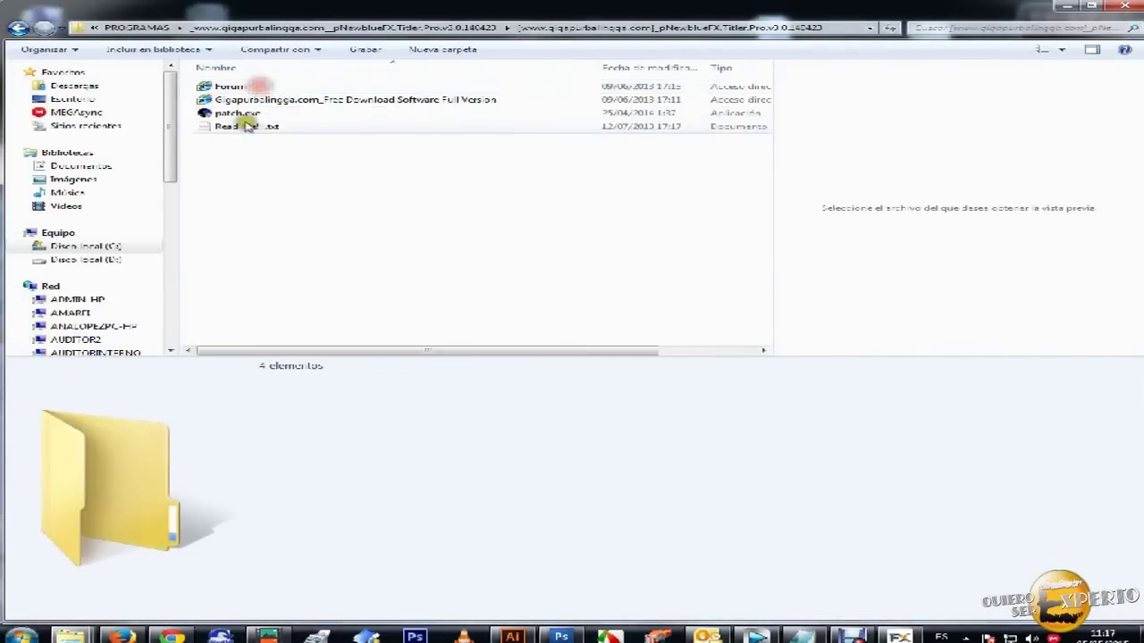
left_click(235, 111)
key("Return")
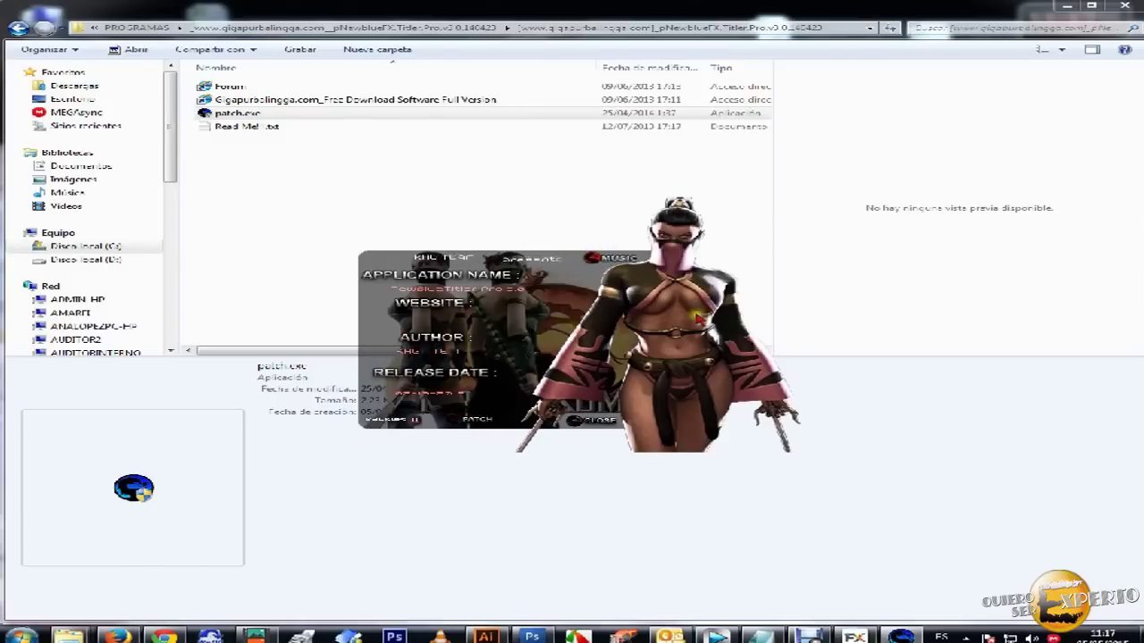
left_click(595, 419)
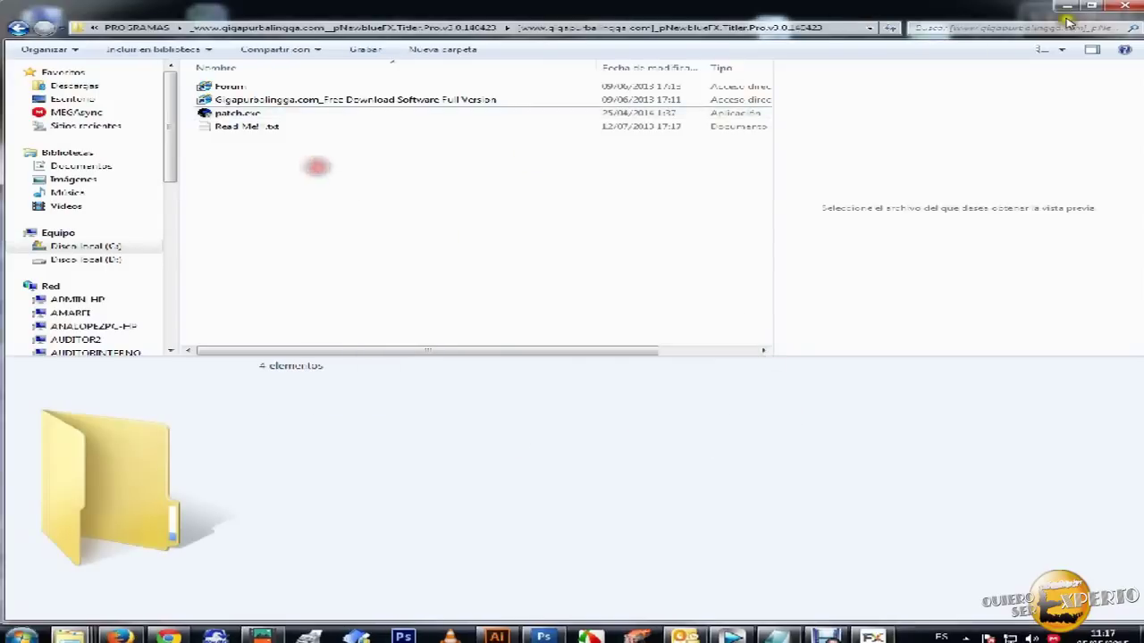